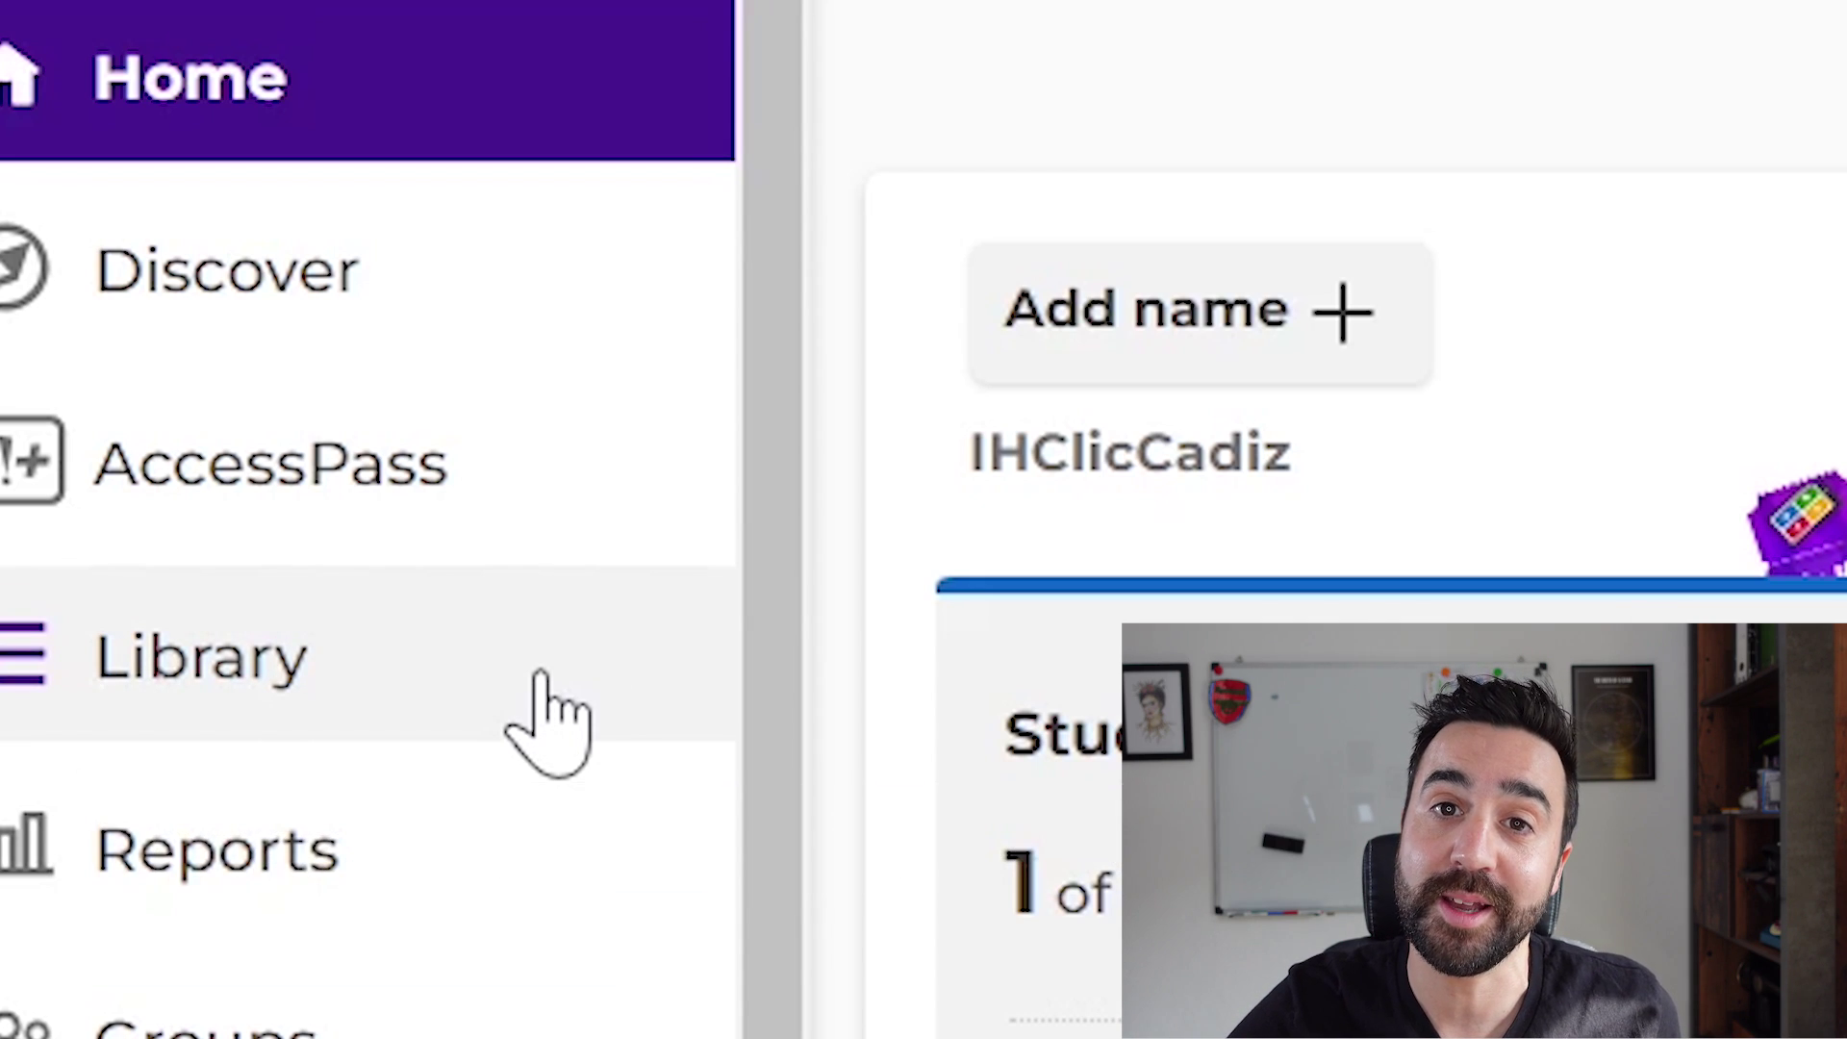
Step: Open the 'modals can could may might' kahoot from the Library and copy its share link
left_click(546, 717)
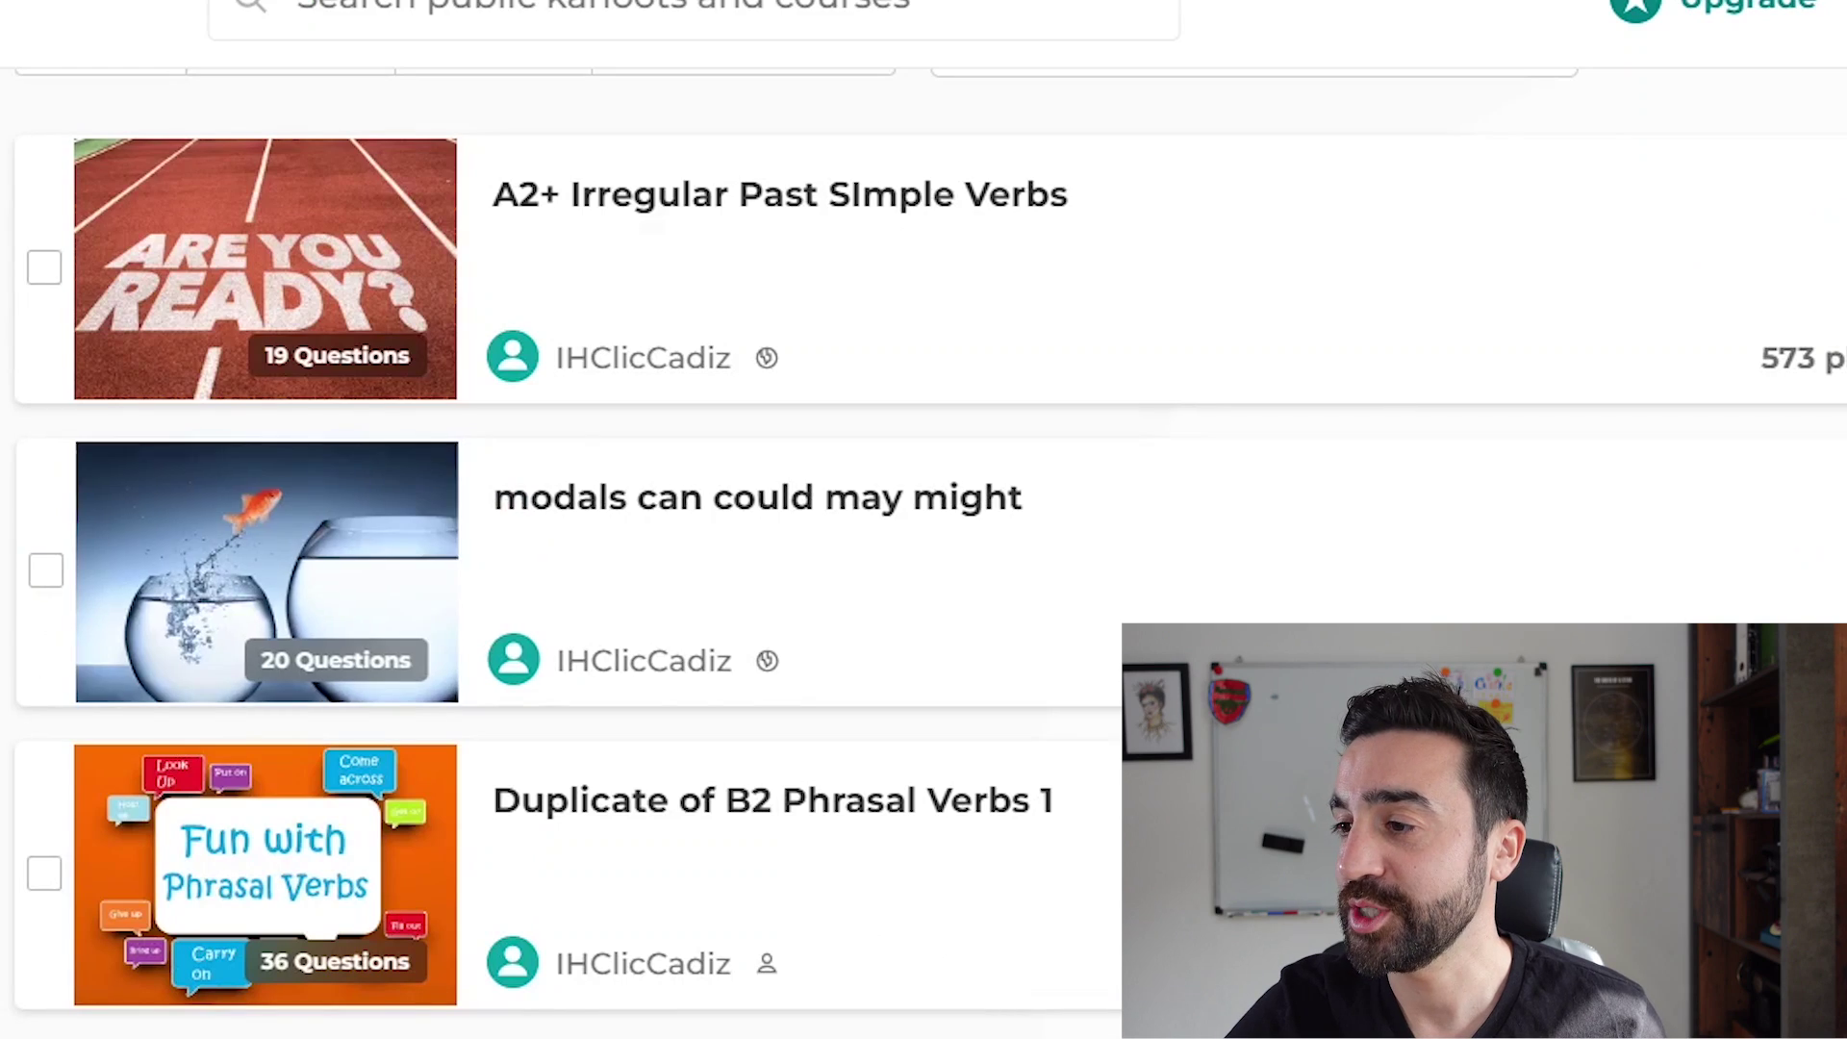
left_click(1068, 549)
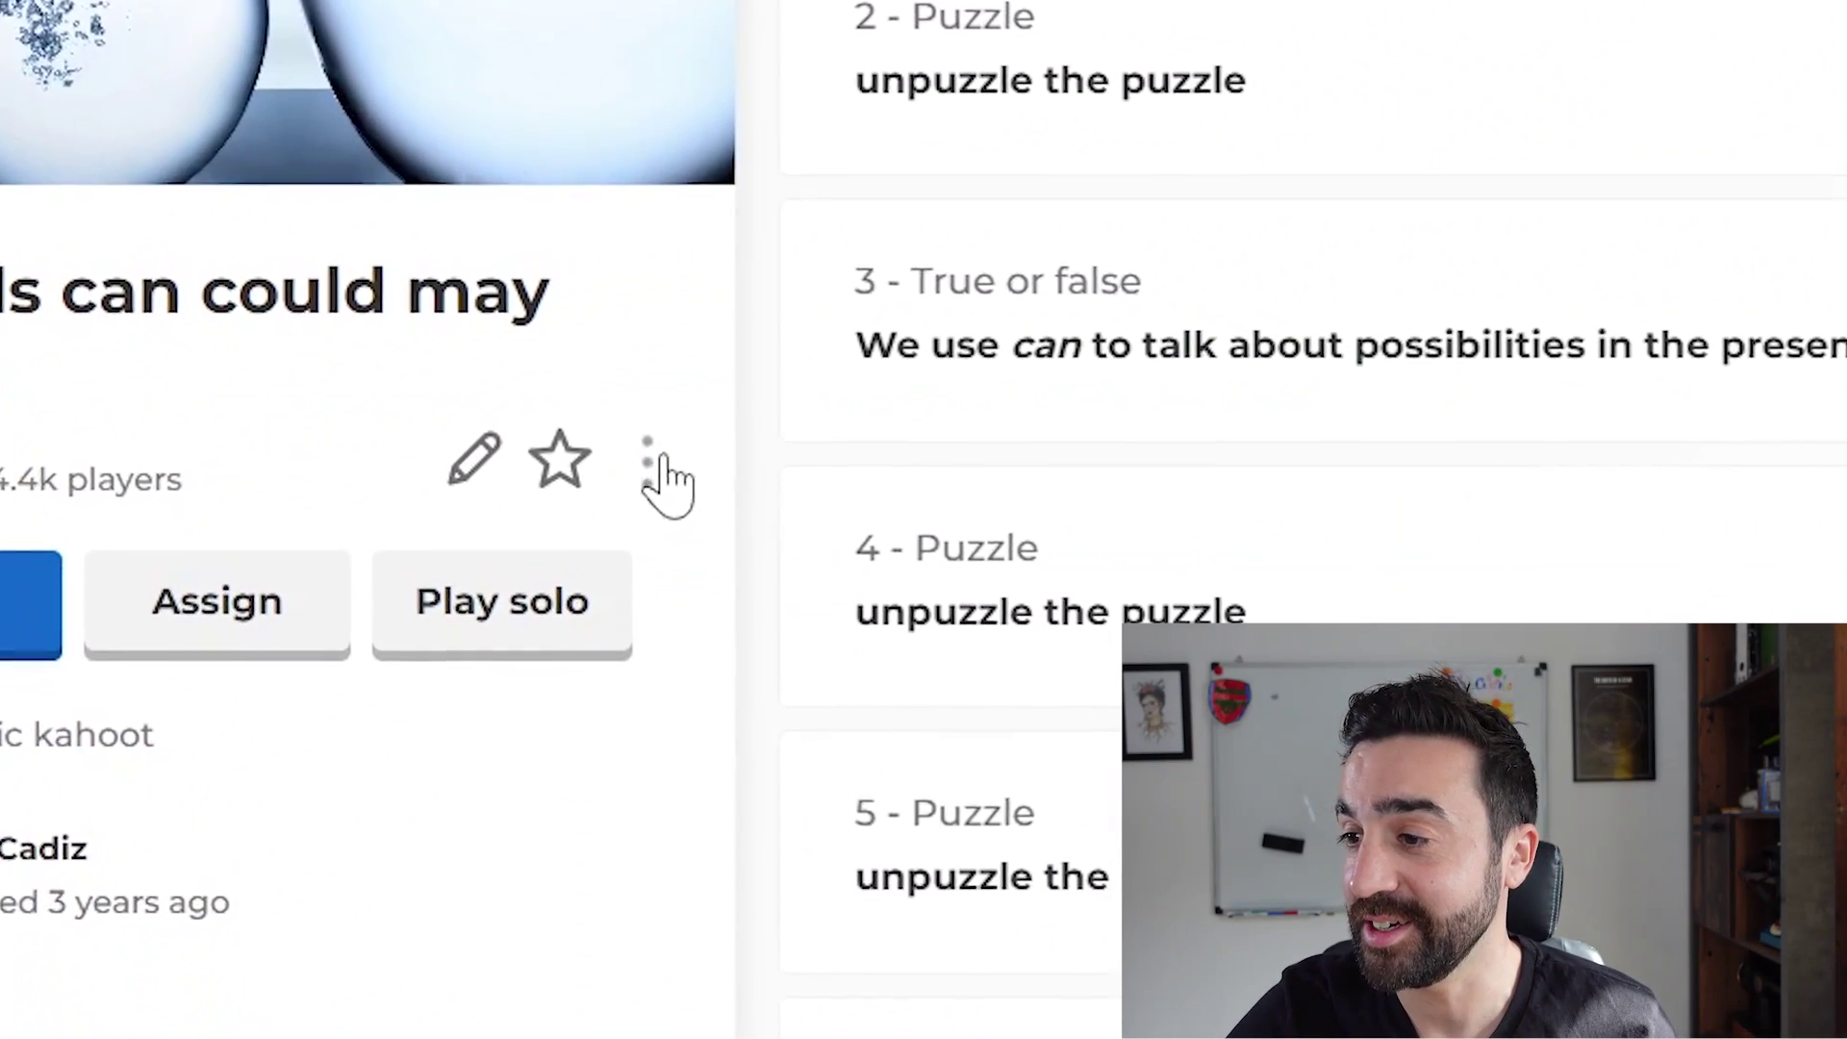
left_click(652, 438)
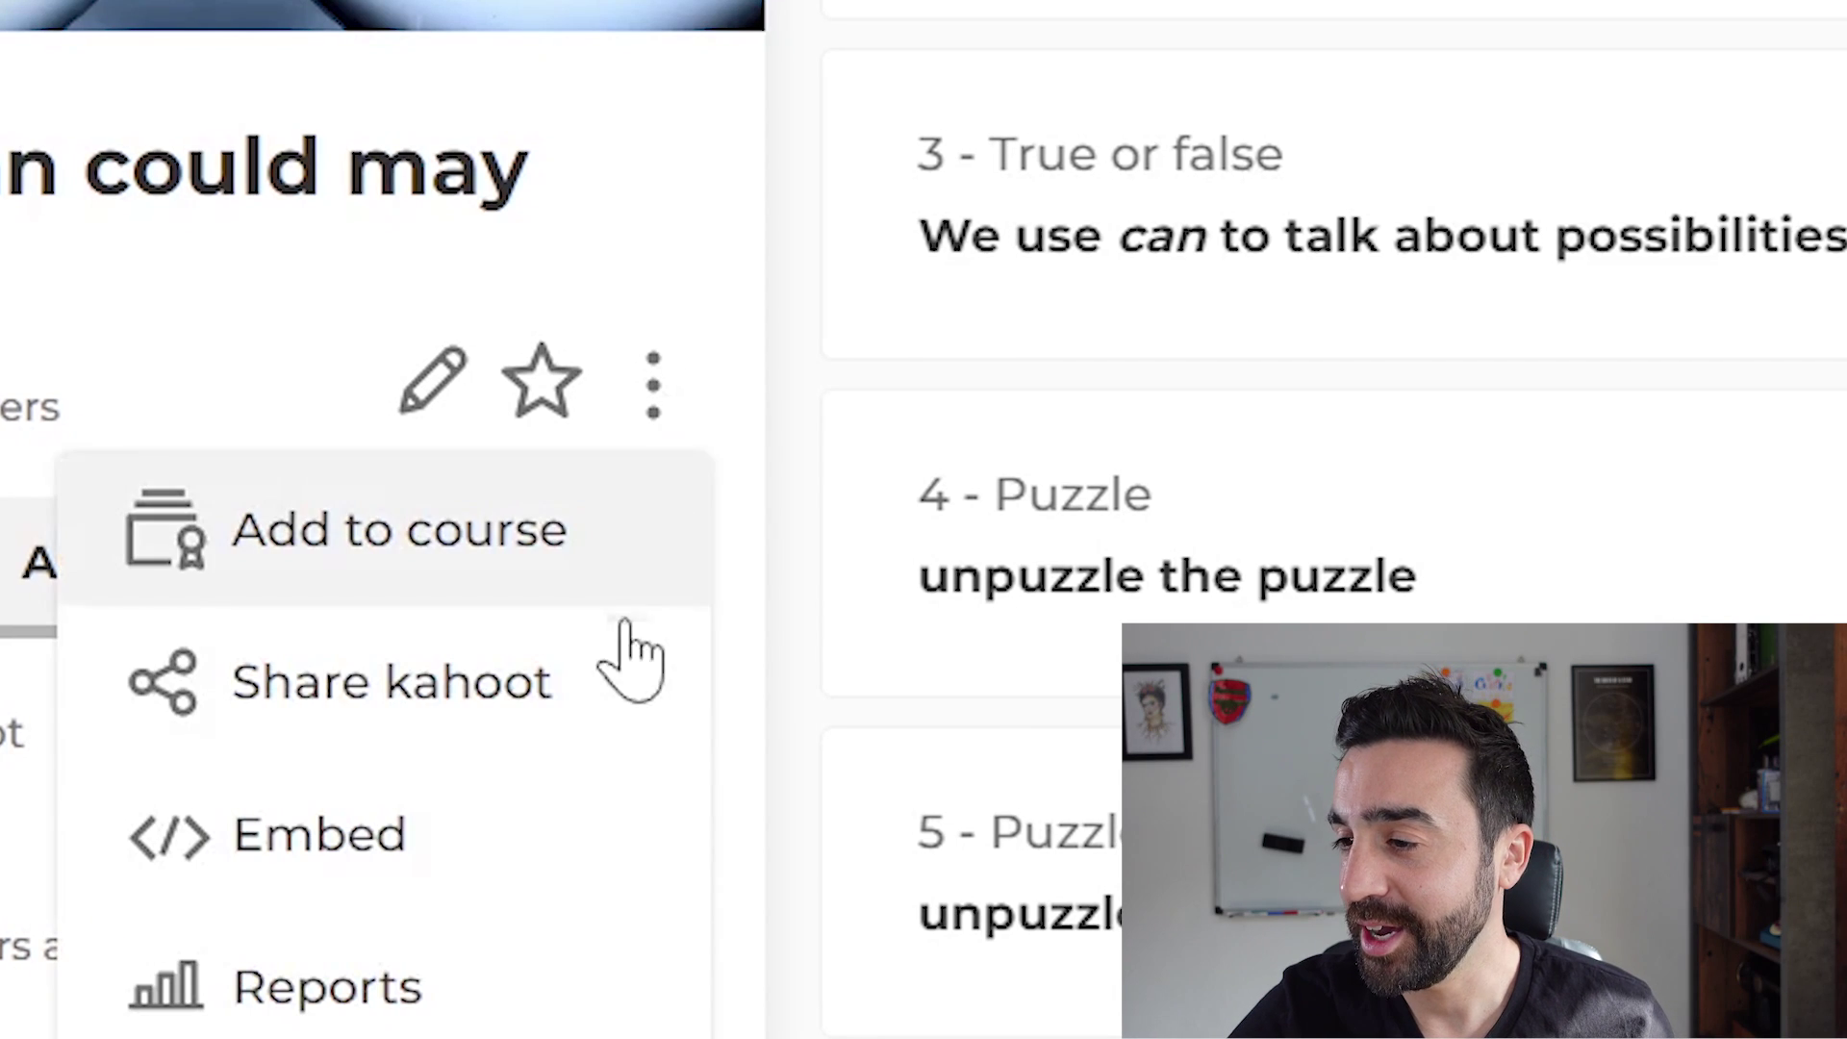
left_click(505, 712)
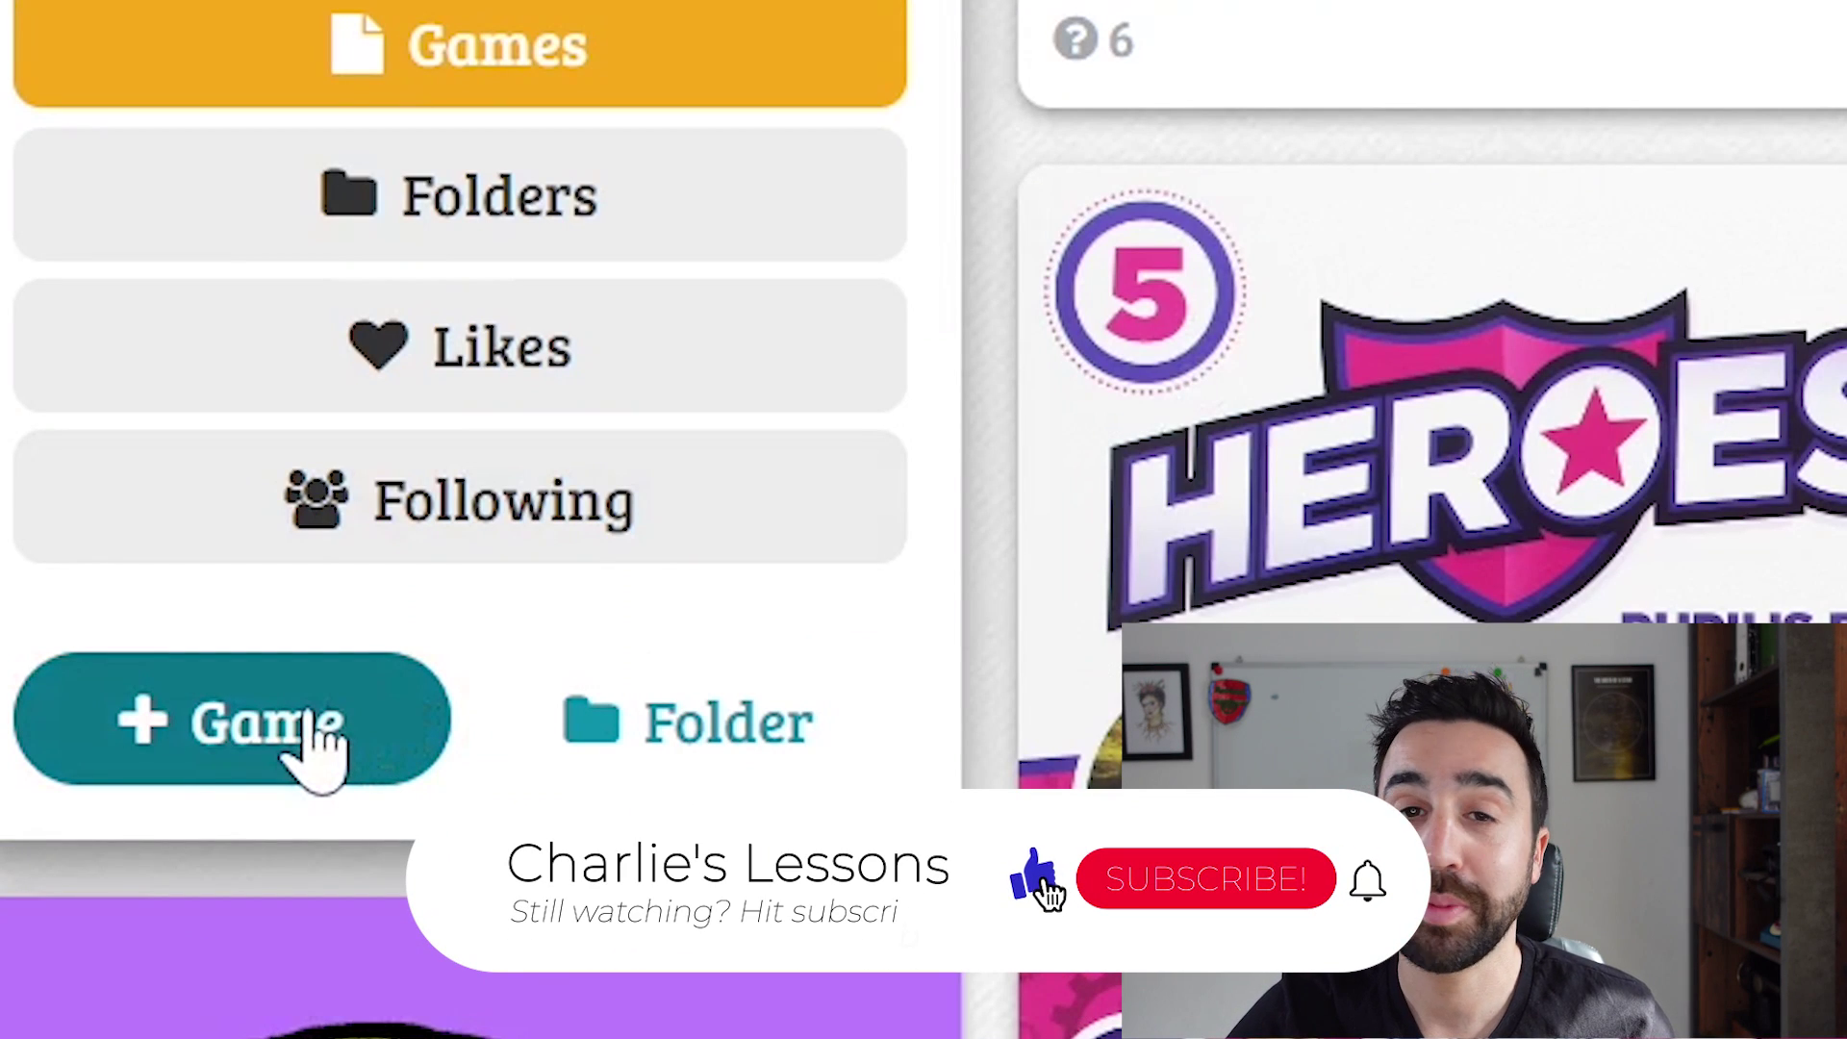
Step: Paste the copied Kahoot link into a new Baamboozle game's URL field and import it
left_click(383, 739)
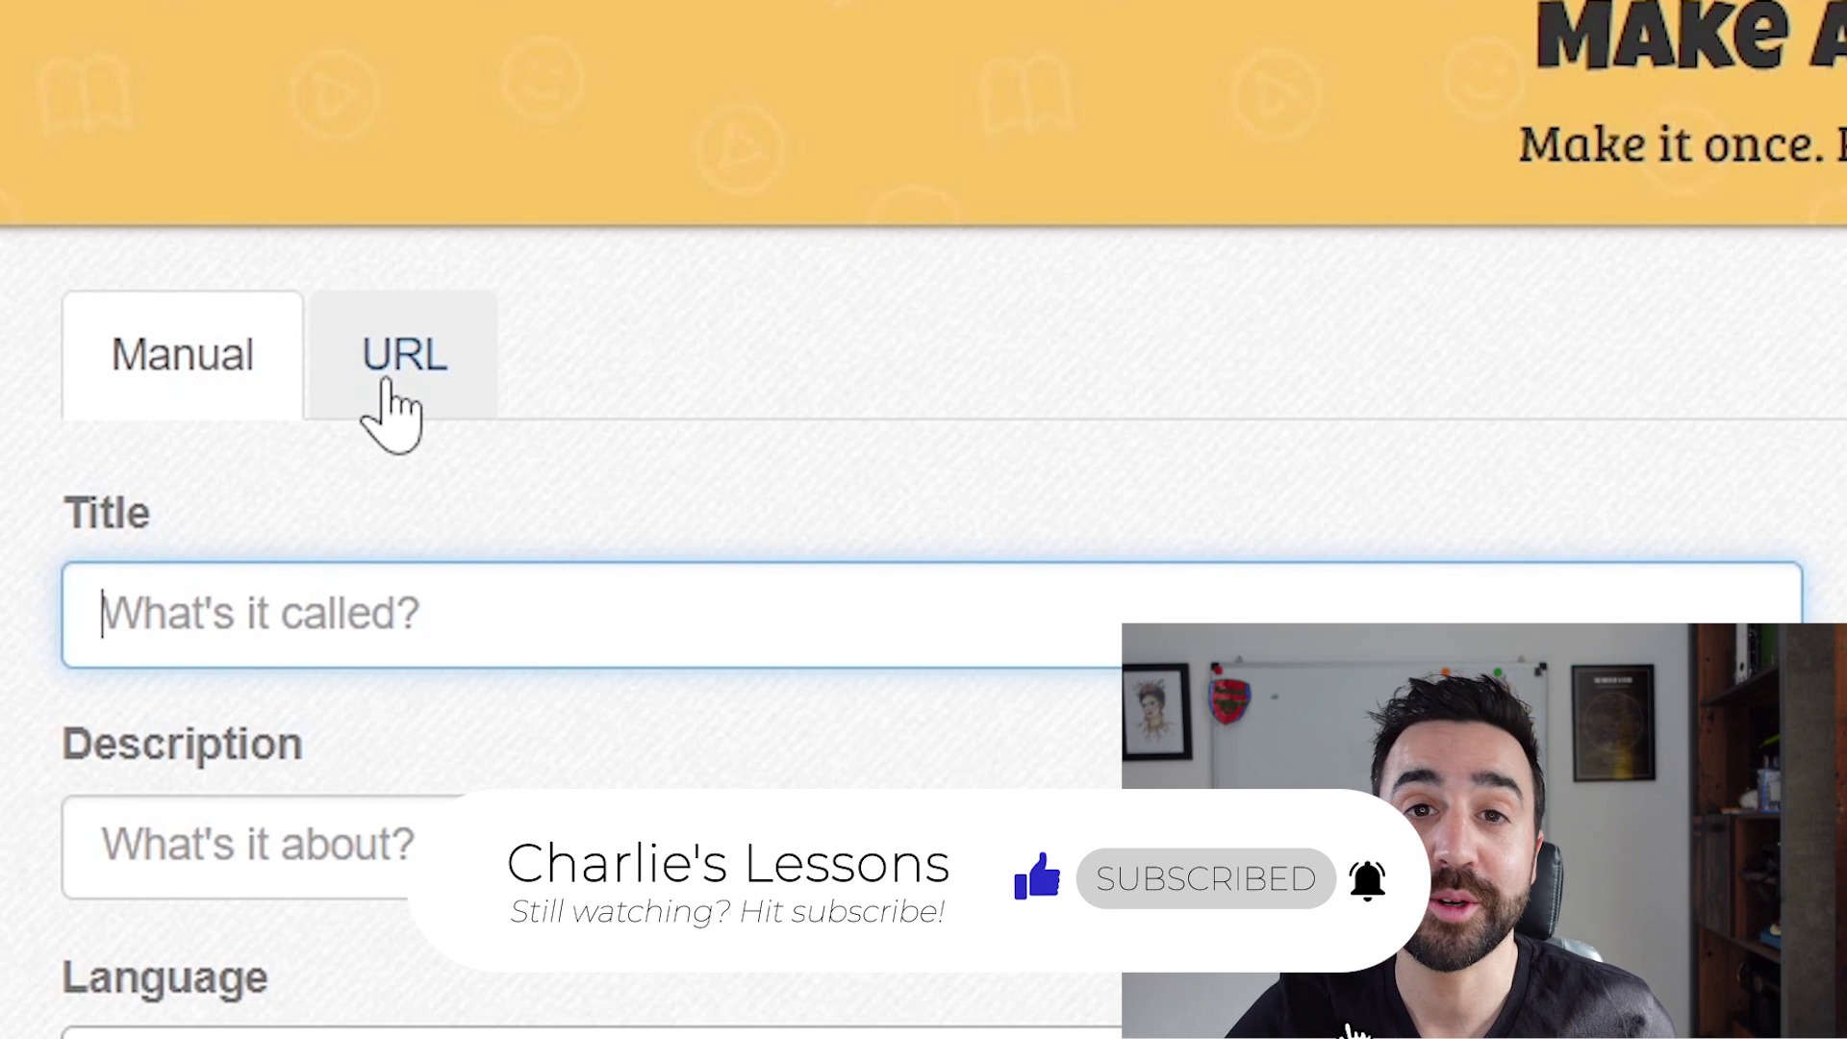
left_click(391, 414)
right_click(539, 472)
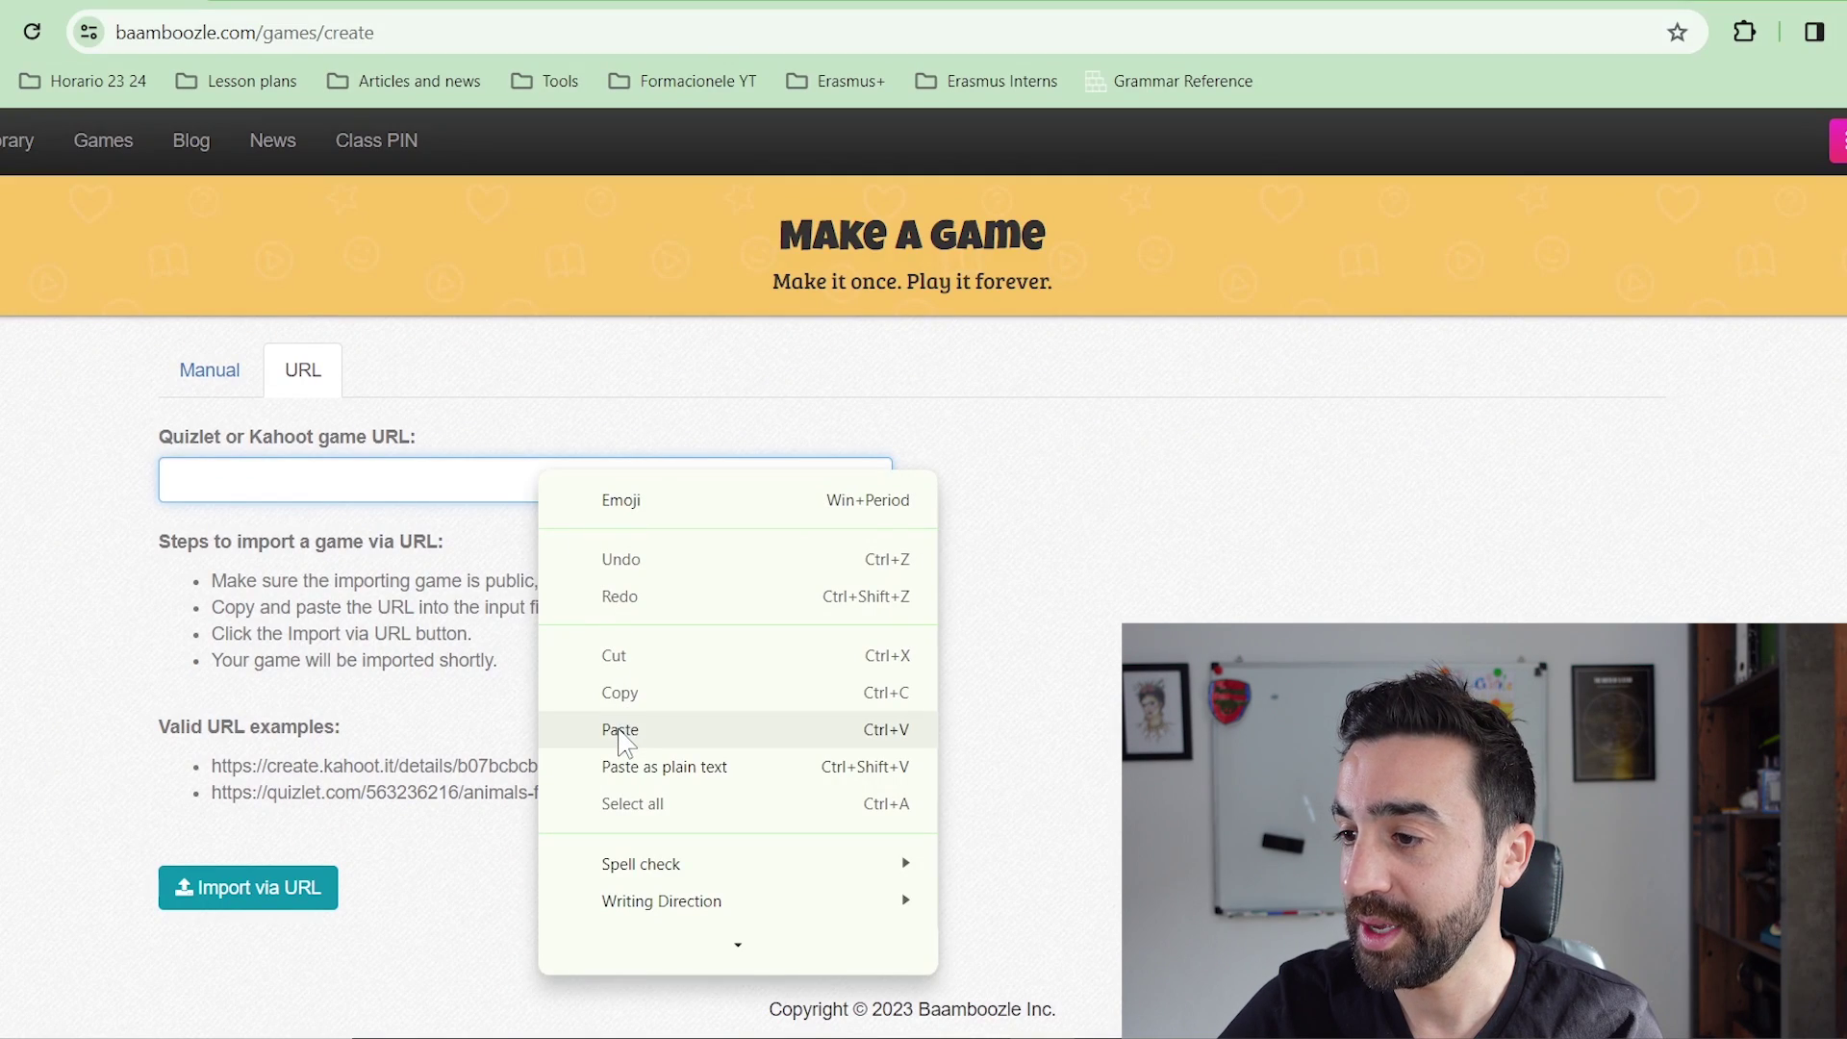
left_click(620, 730)
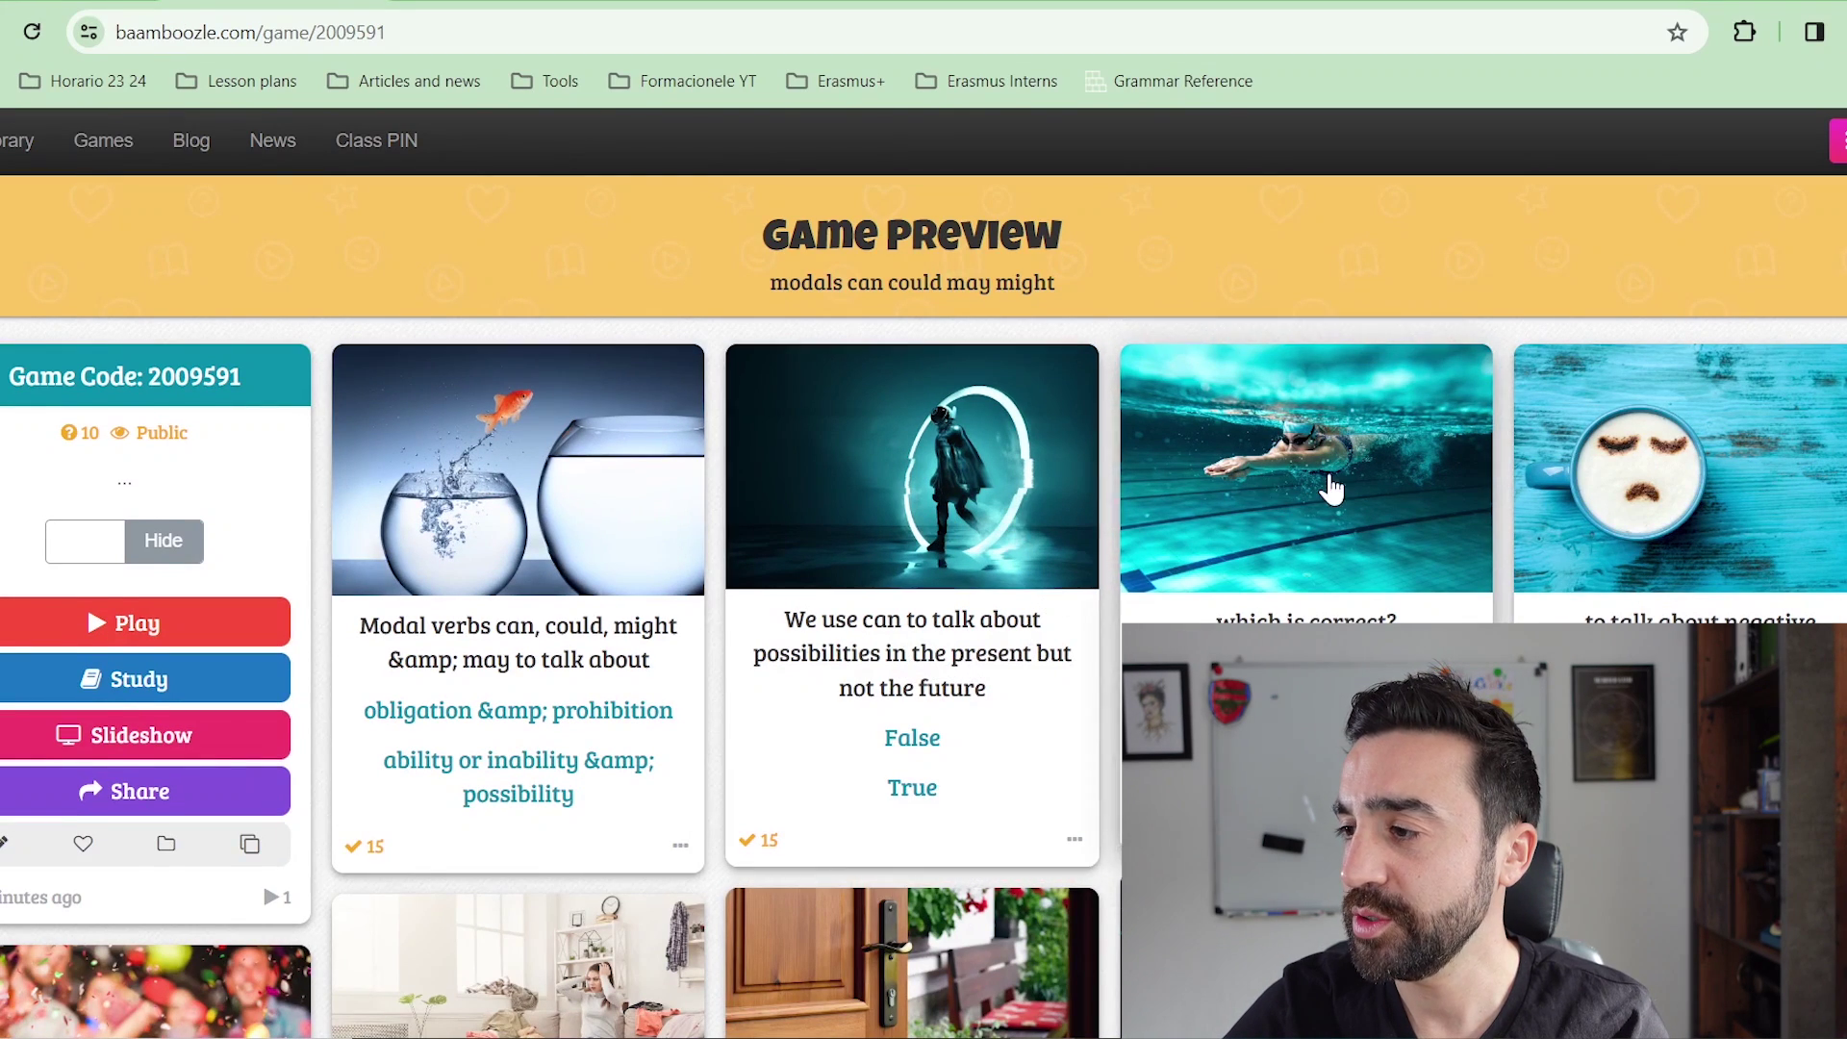
Step: Scroll through the modals game's preview cards to check them against the Kahoot questions
scroll(1328, 487, "down", 4)
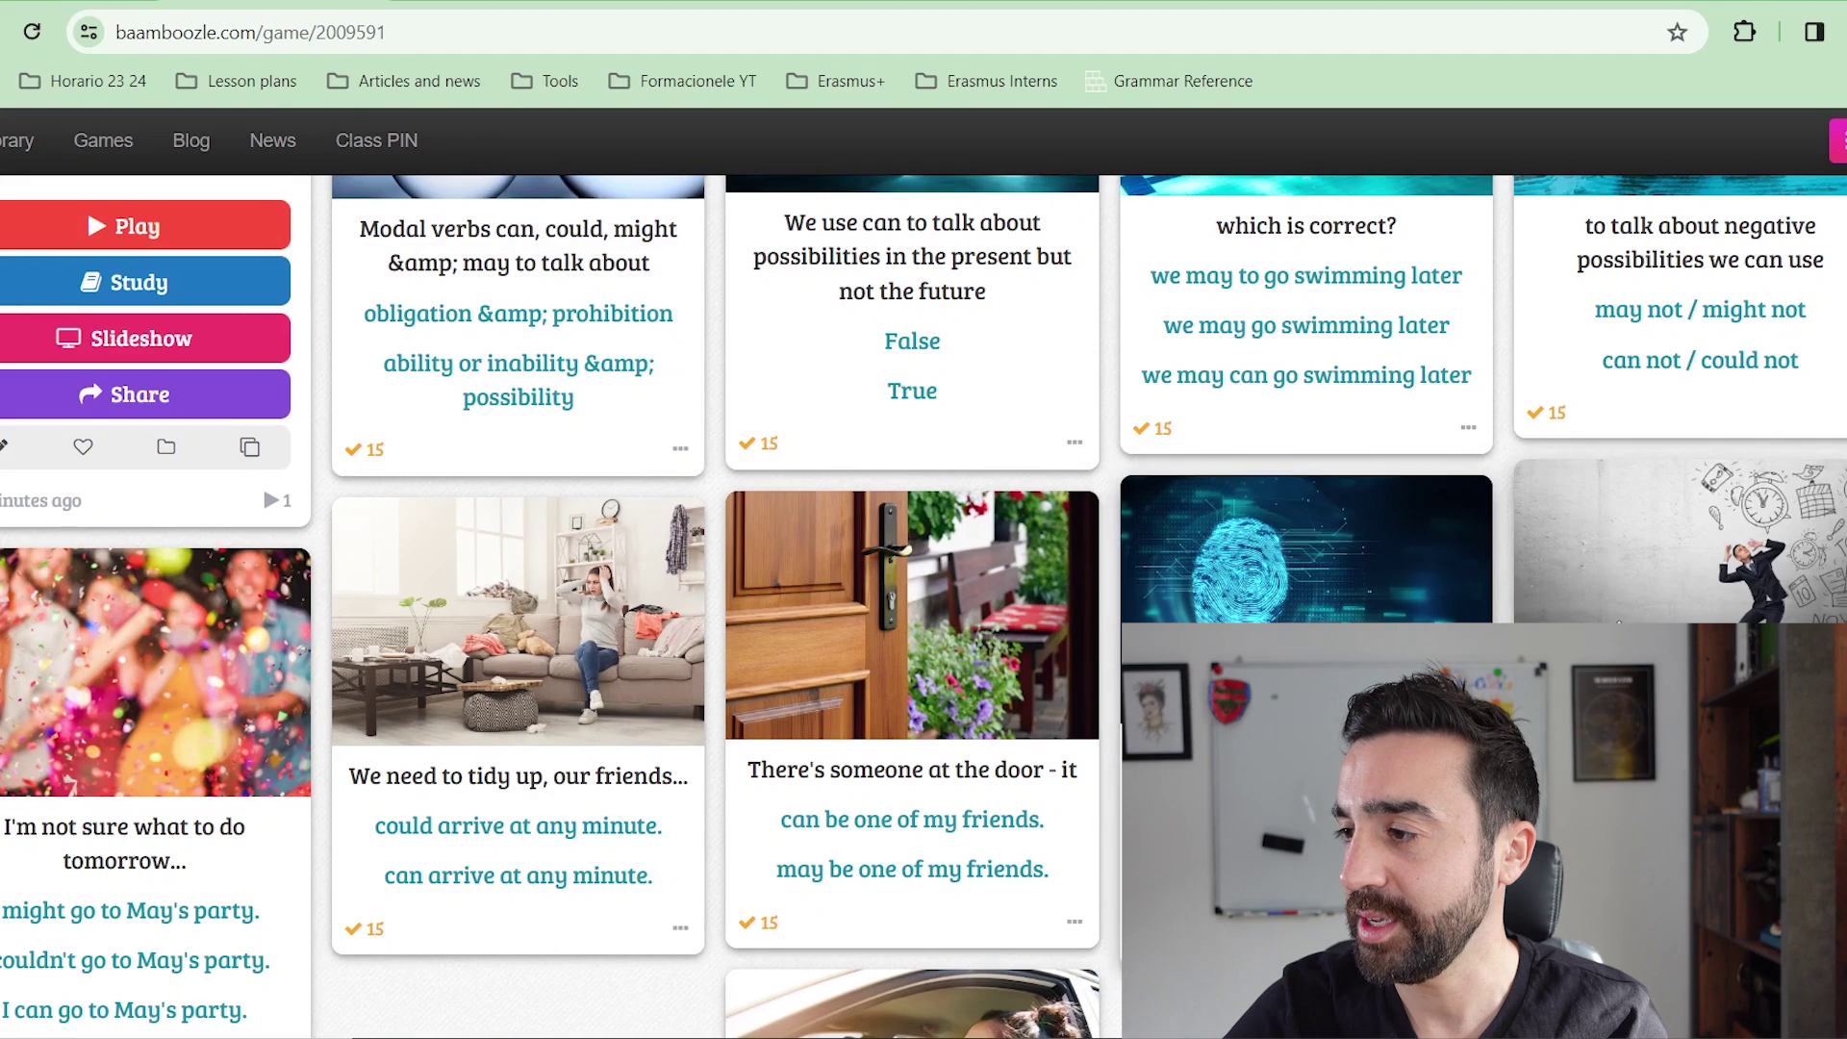
scroll(991, 760, "down", 4)
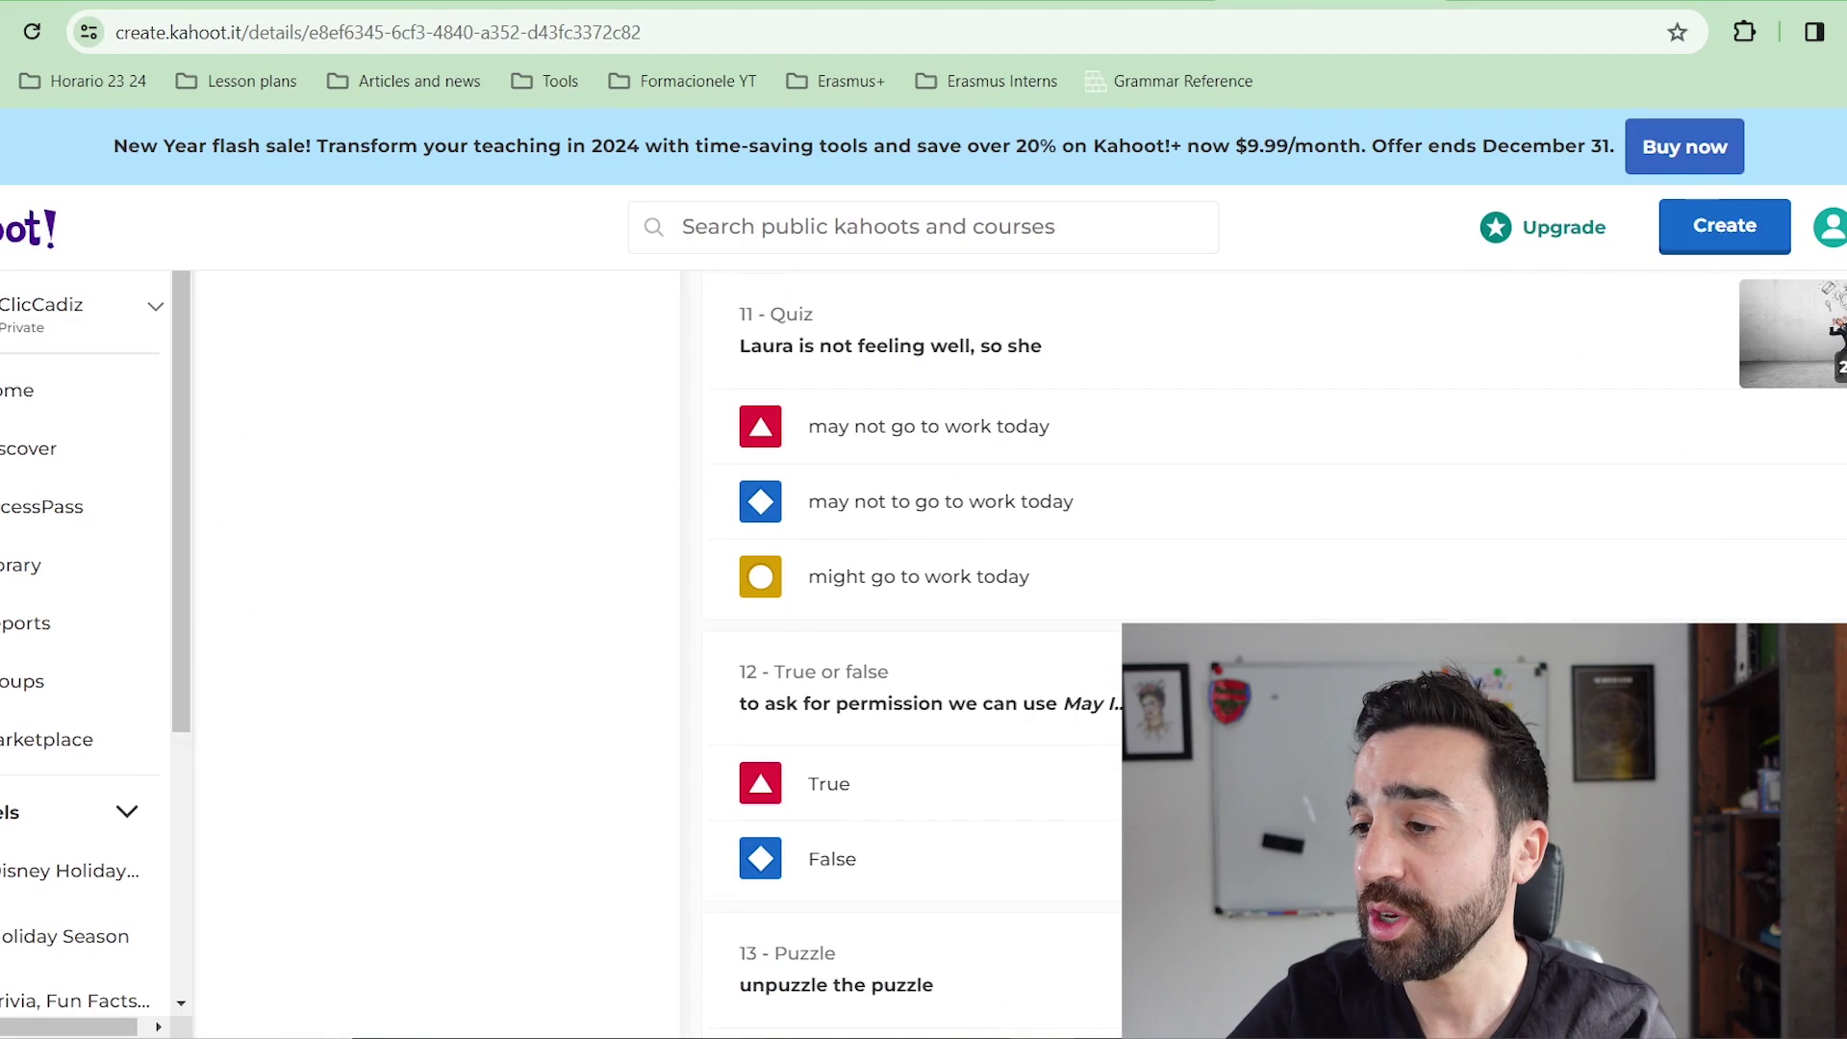
scroll(1058, 577, "down", 20)
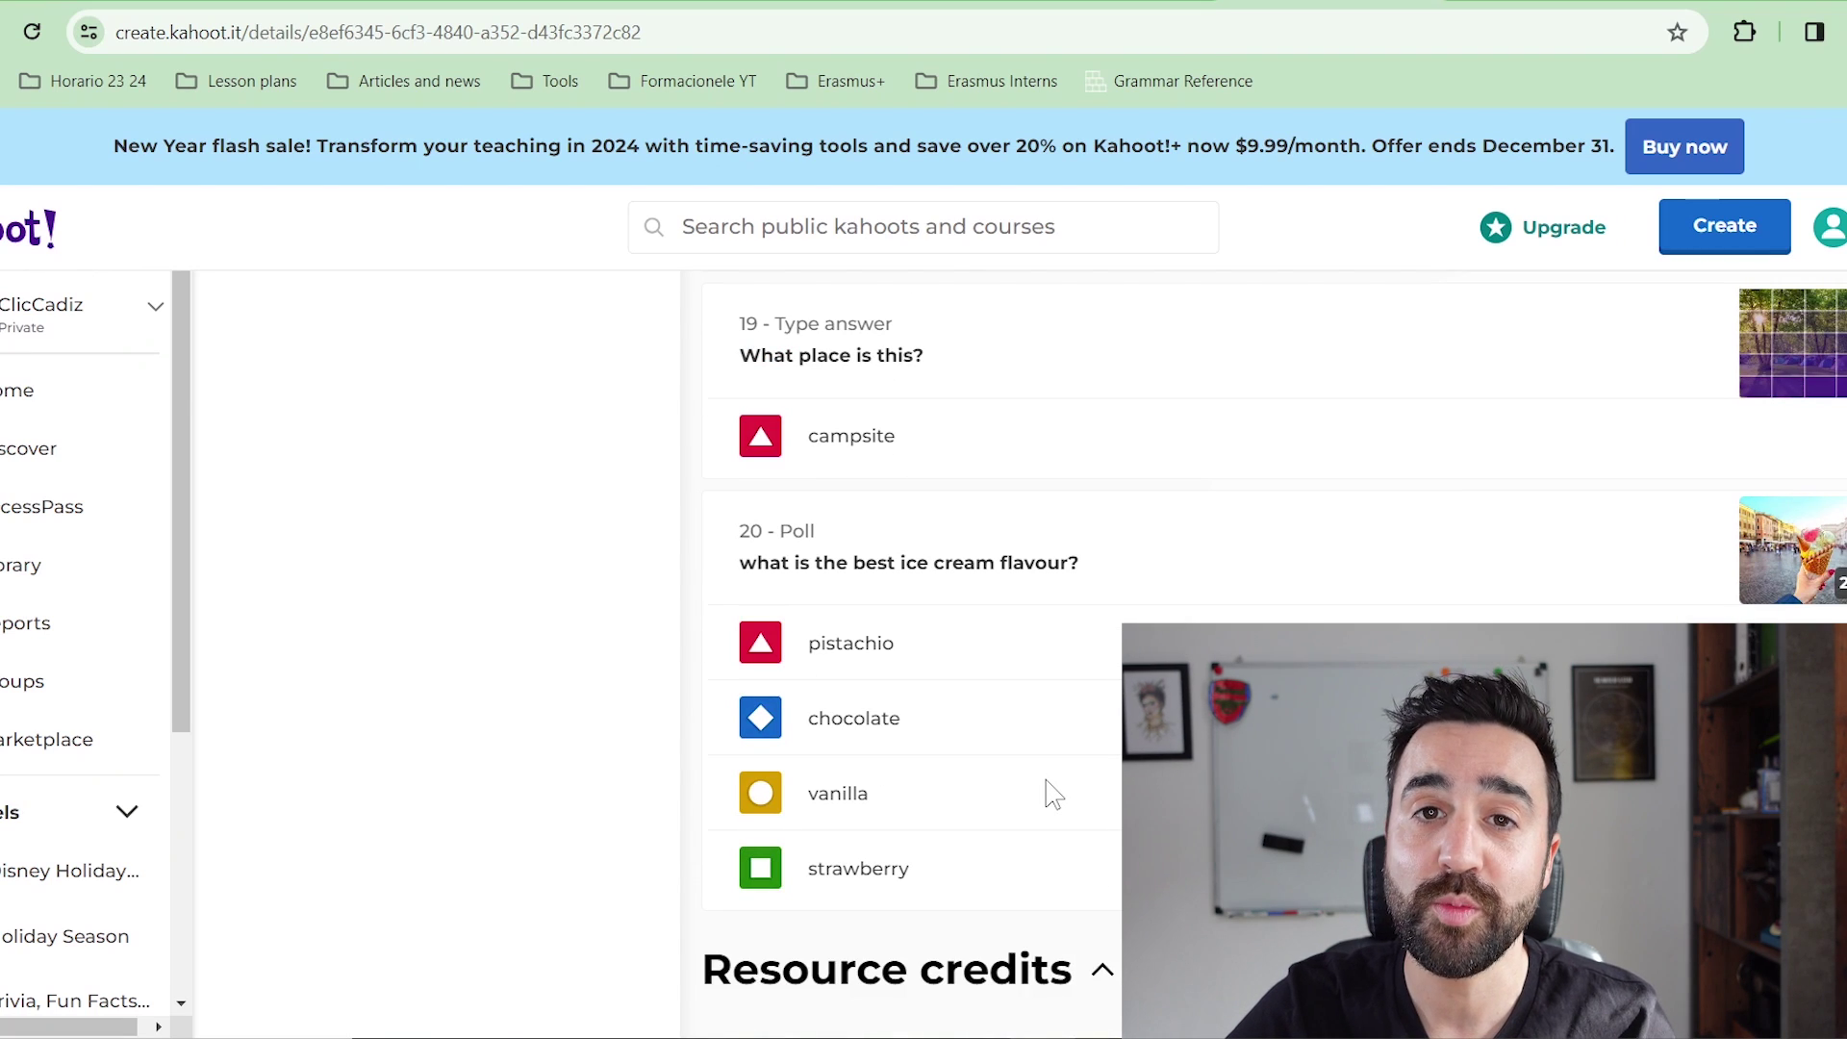
scroll(1053, 793, "up", 20)
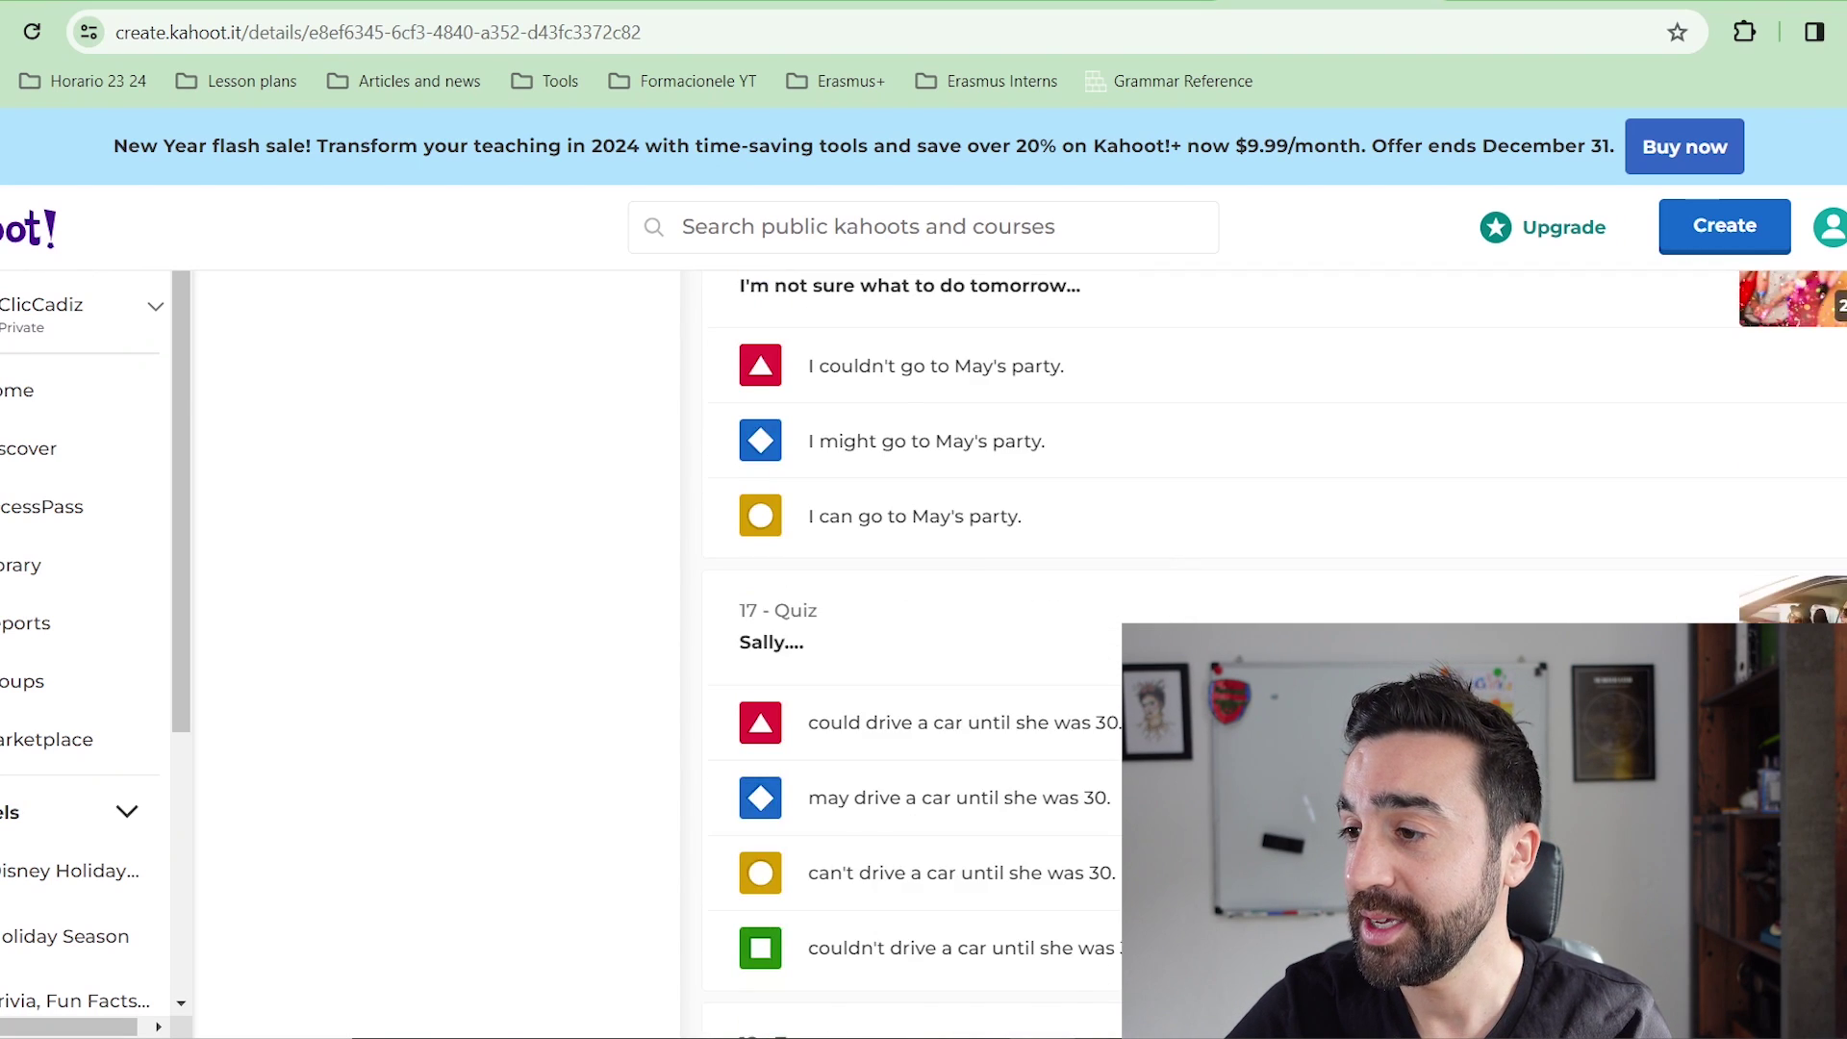
scroll(915, 654, "up", 5)
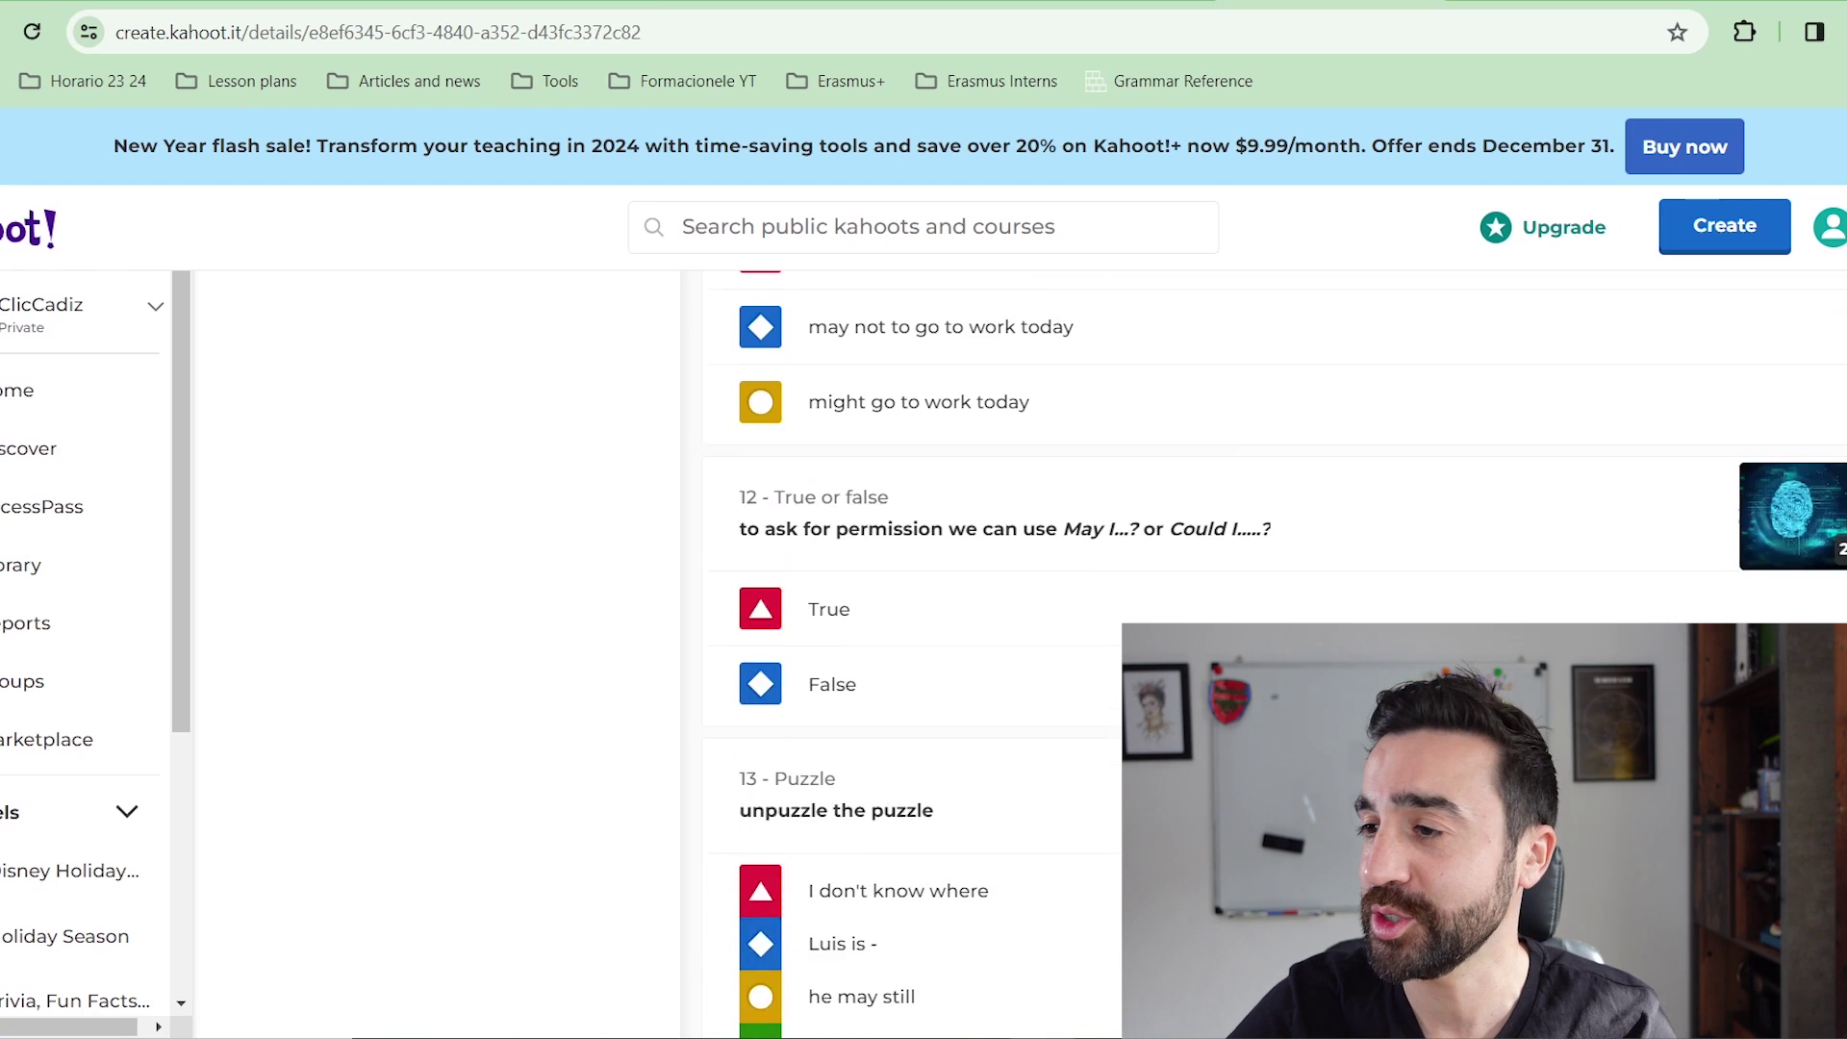
scroll(875, 578, "down", 3)
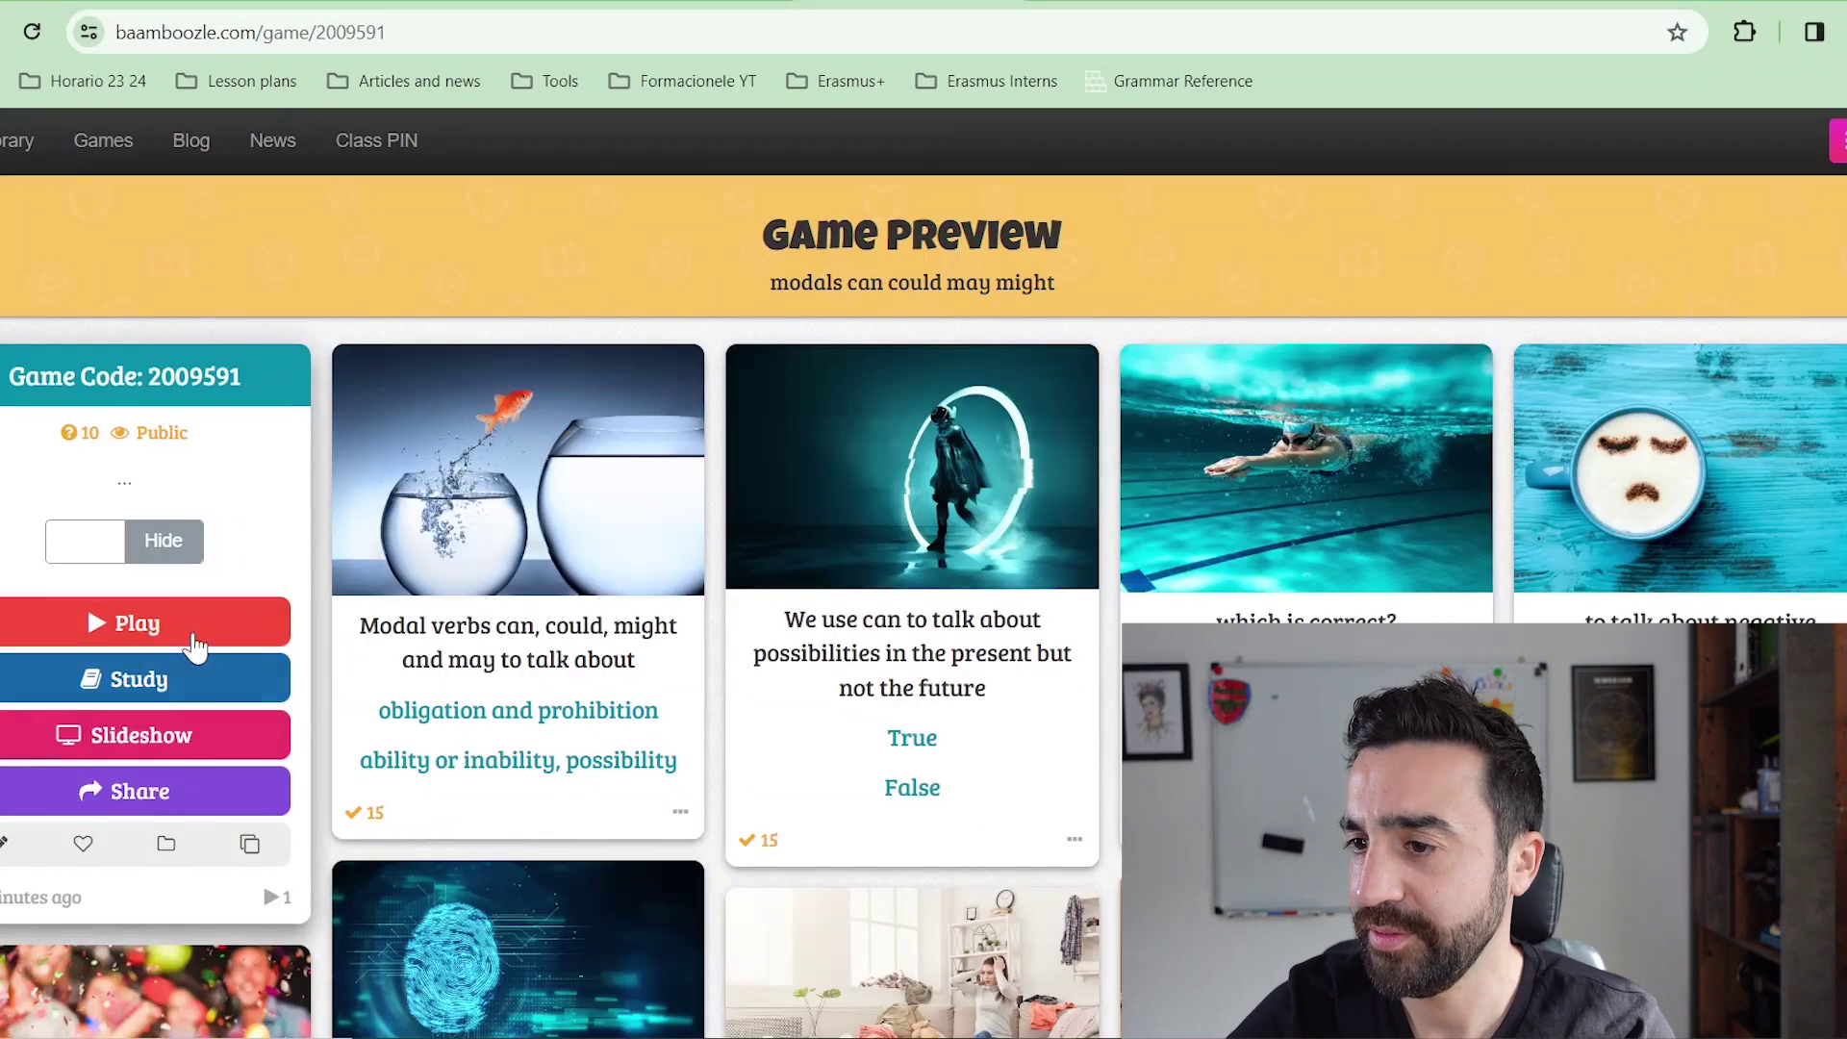
Step: Play a Baamboozle-mode test round, answering Team 1's question with 'ability or inability, possibility'
left_click(193, 625)
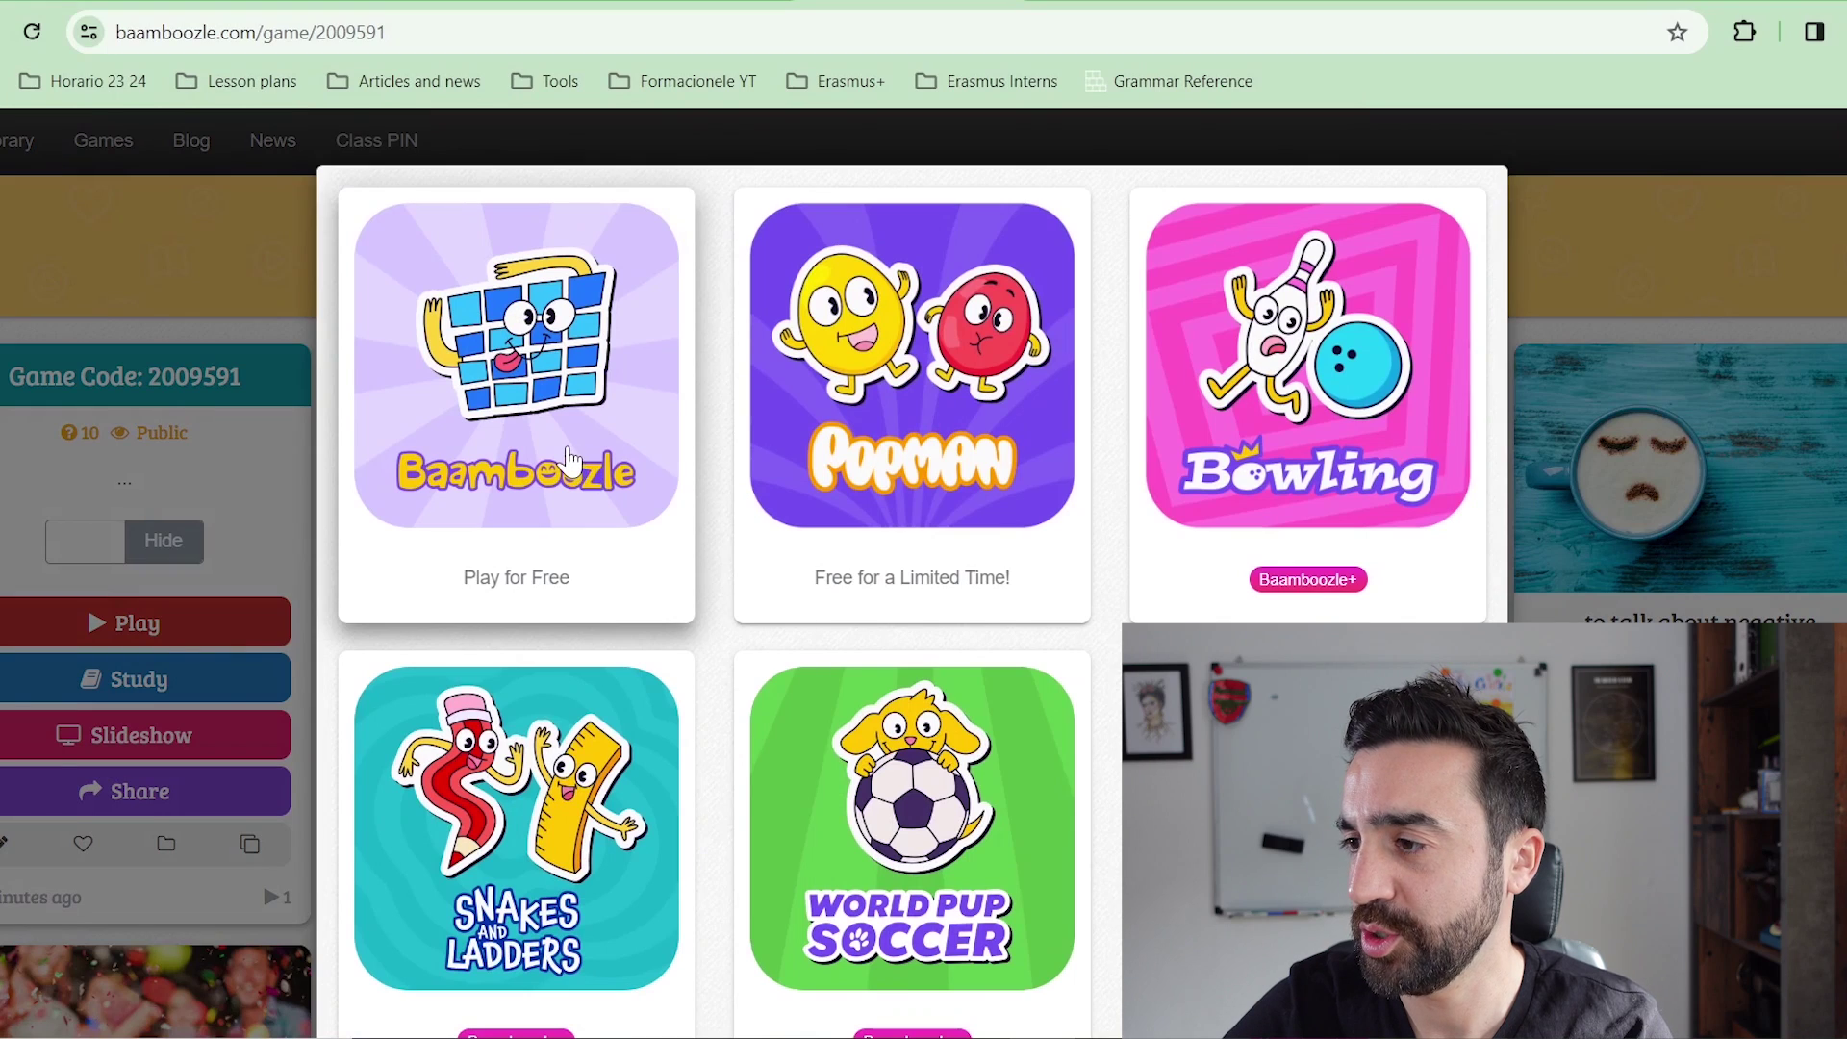
left_click(673, 591)
left_click(503, 910)
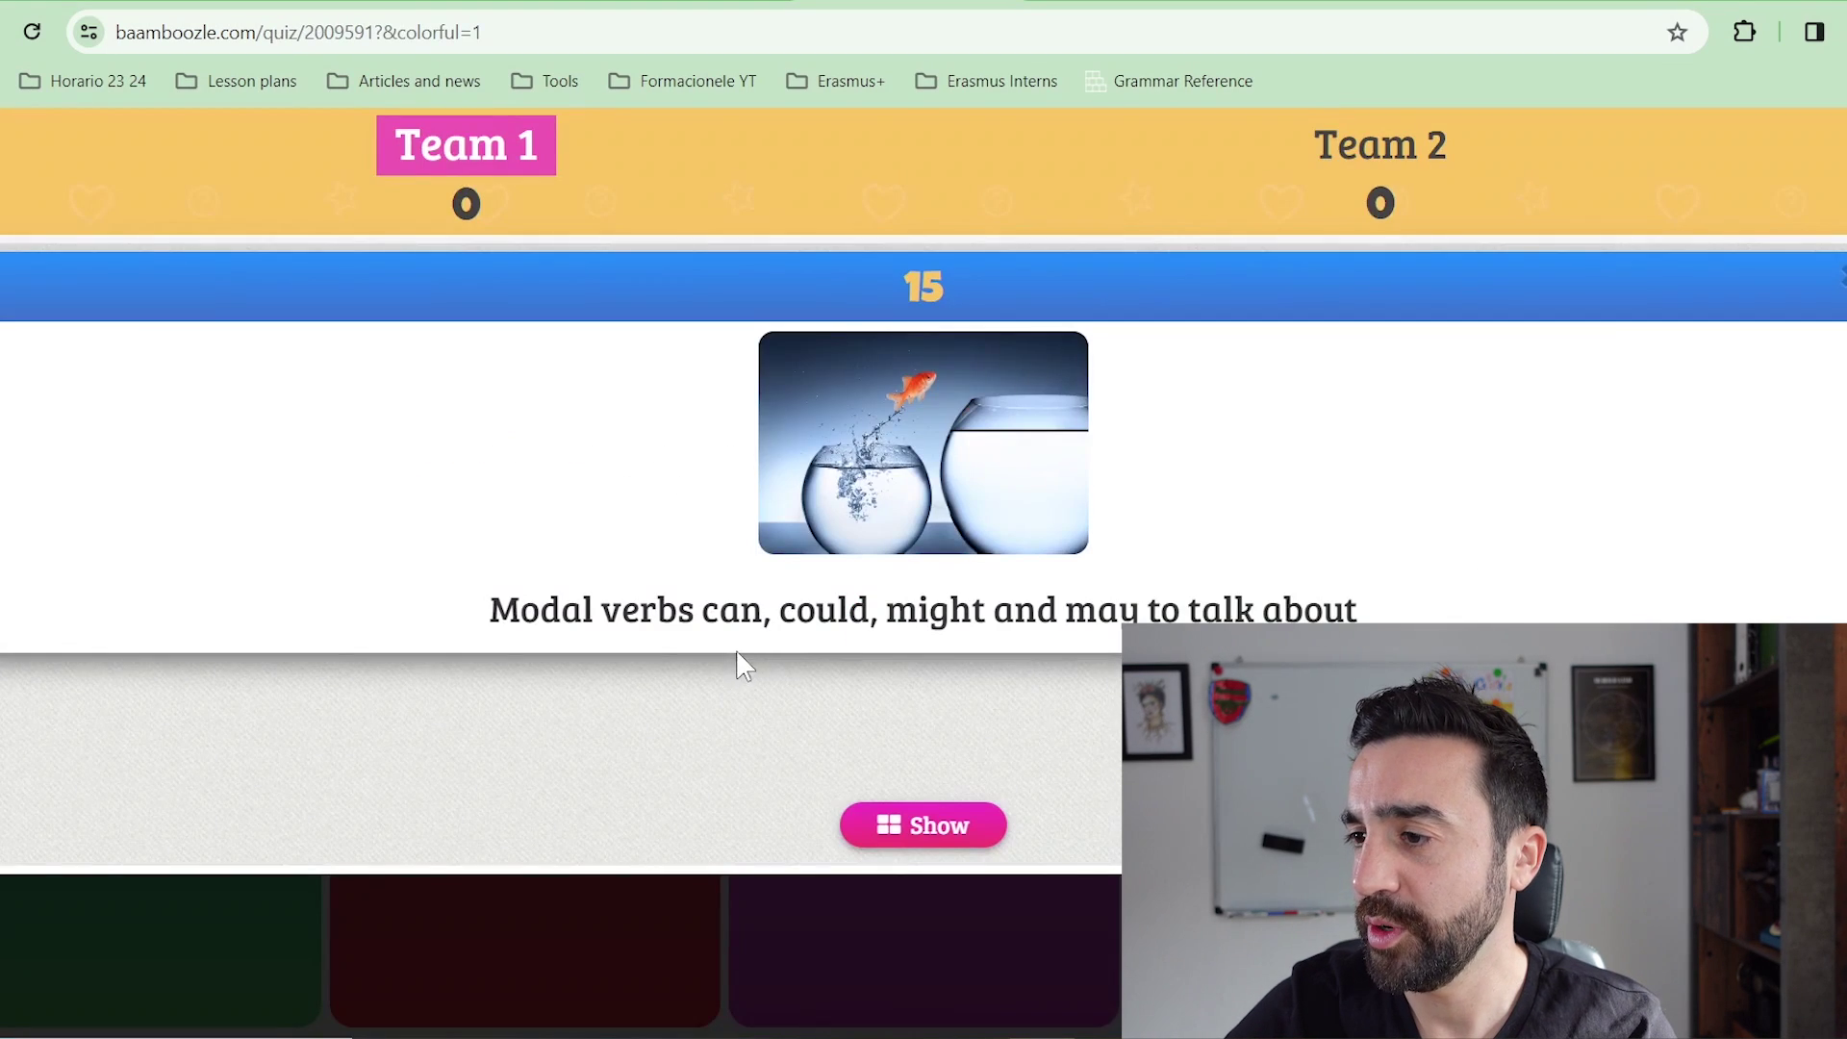
left_click(948, 823)
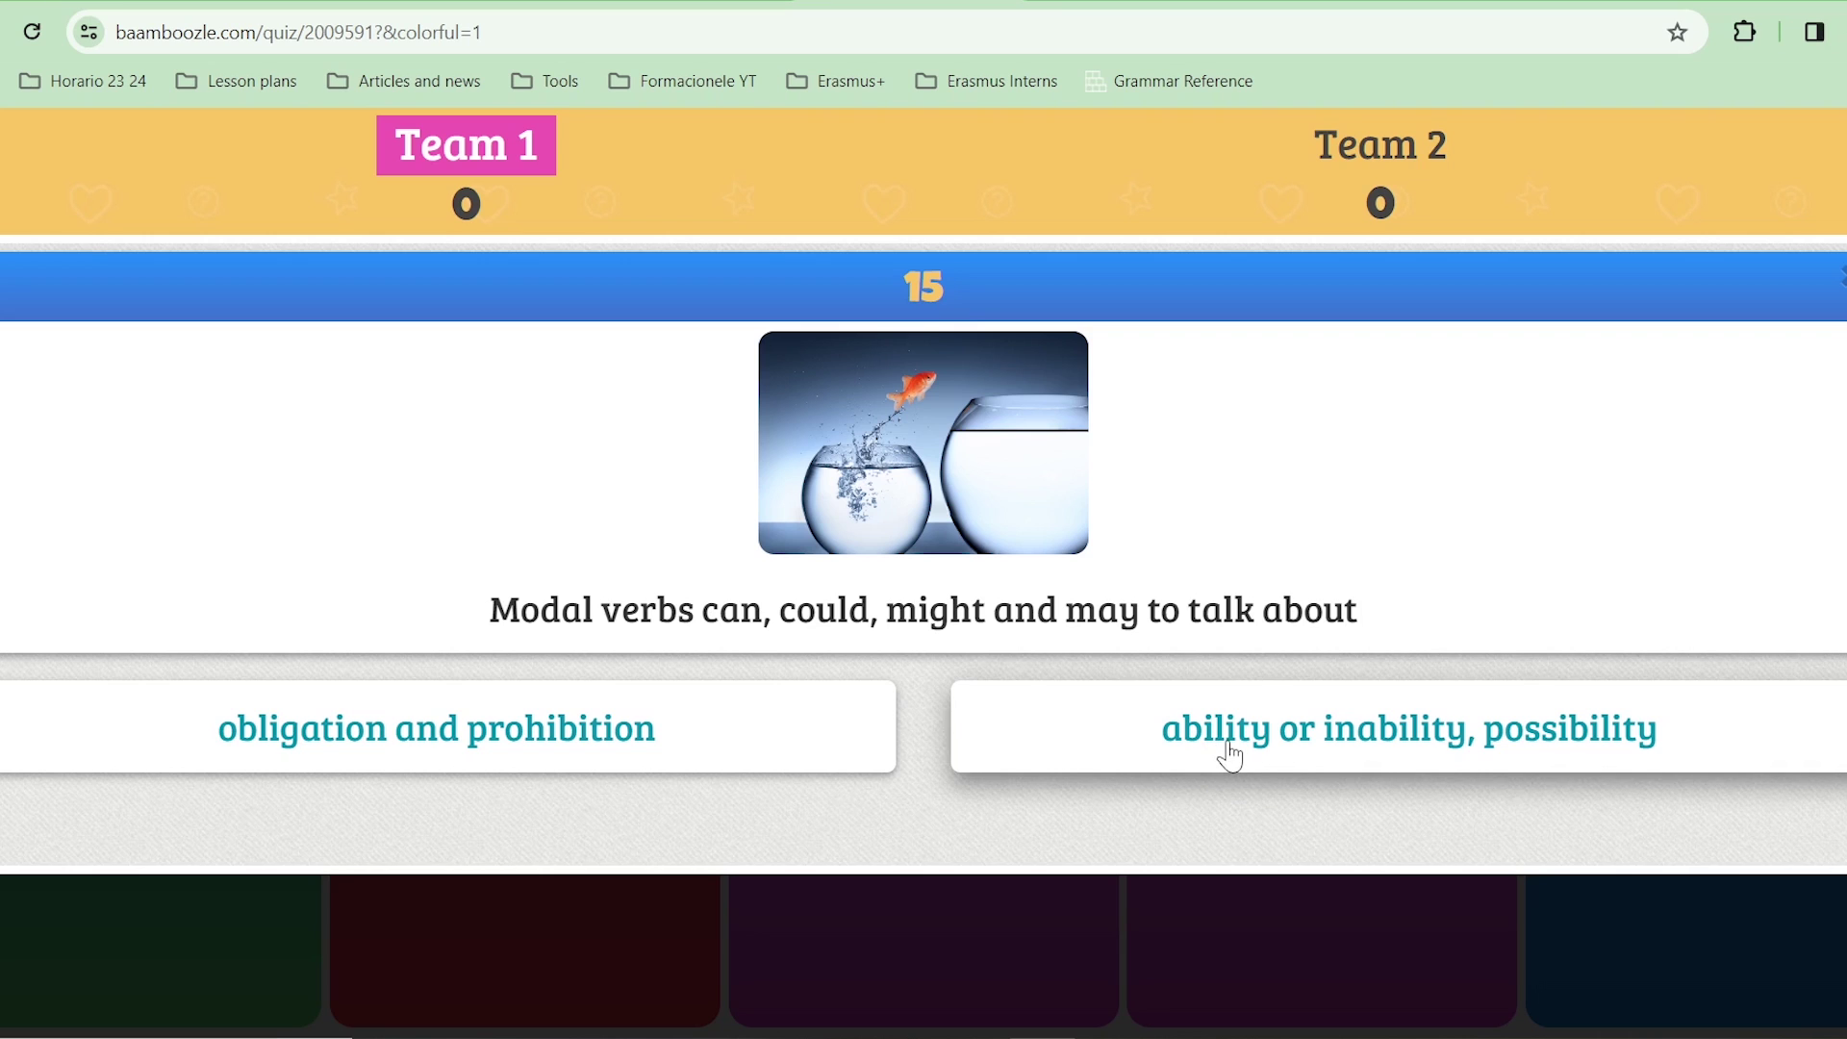
left_click(1233, 748)
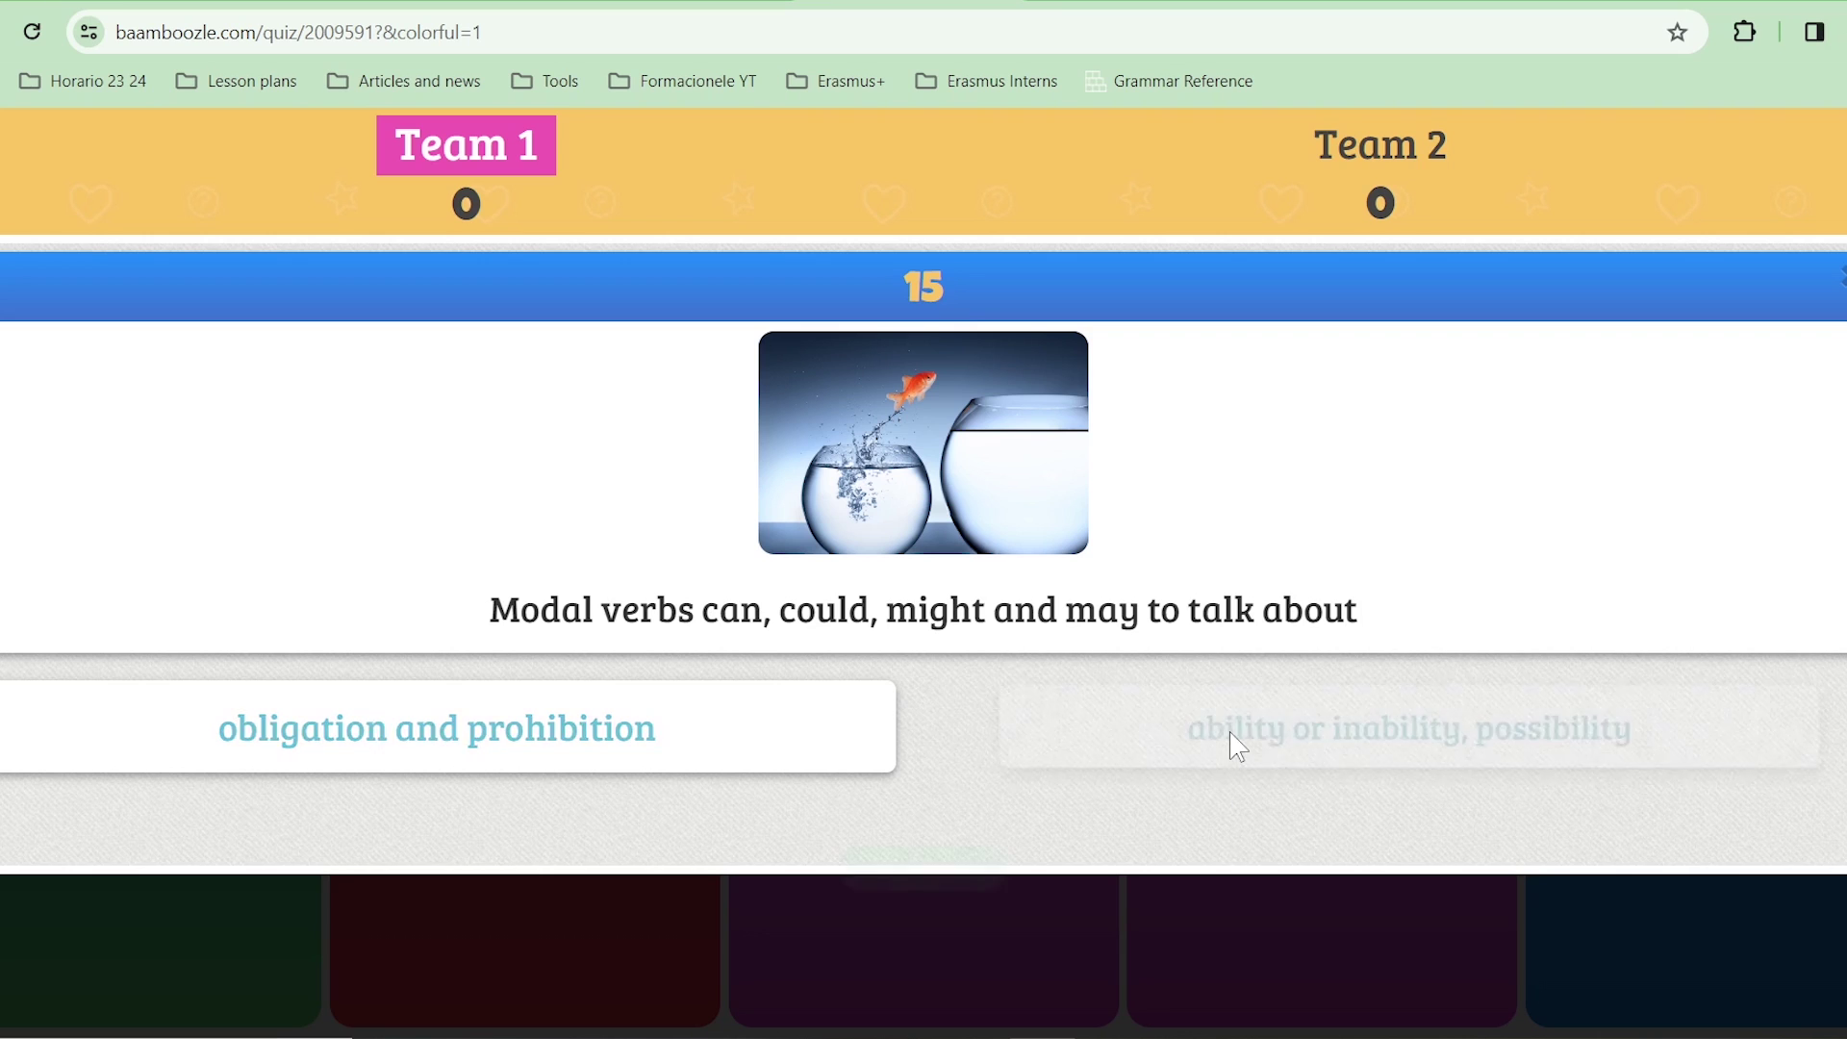
left_click(940, 843)
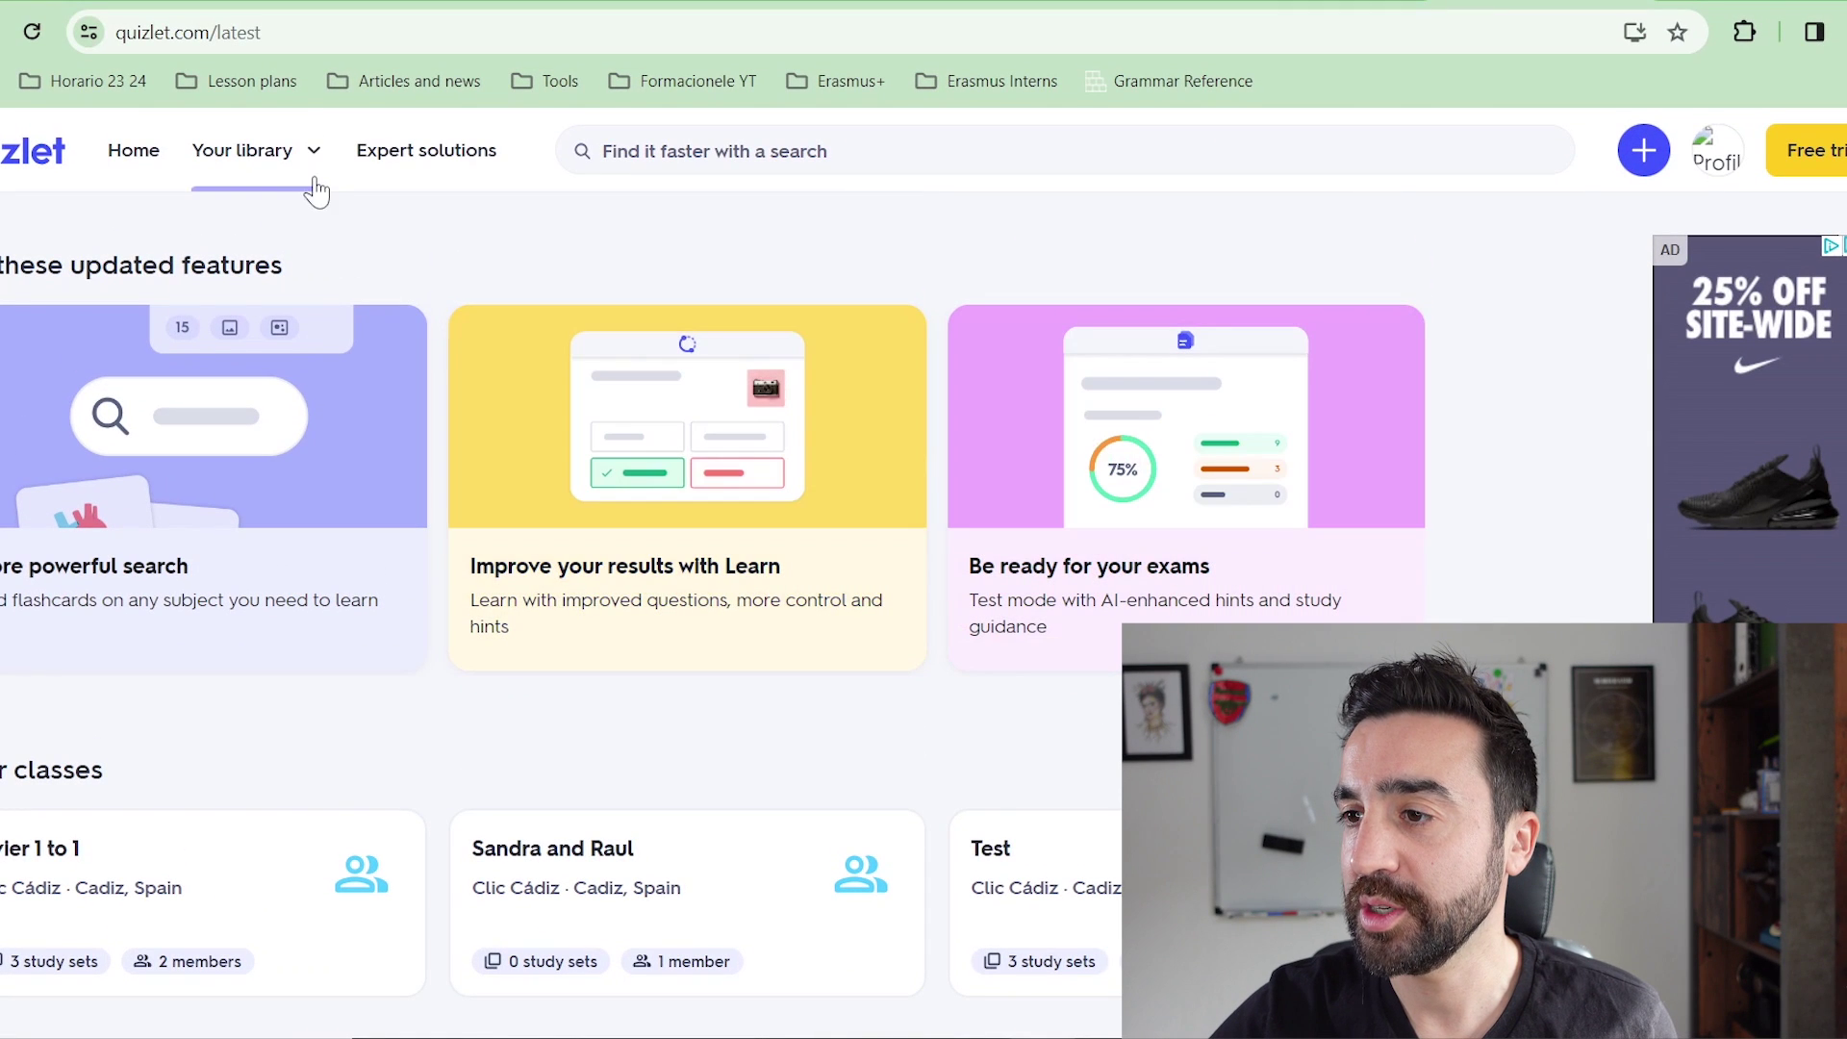
Step: Open the 'phrasal verbs c1 formula exam trainer unit 1' Quizlet set and copy its share link
left_click(313, 164)
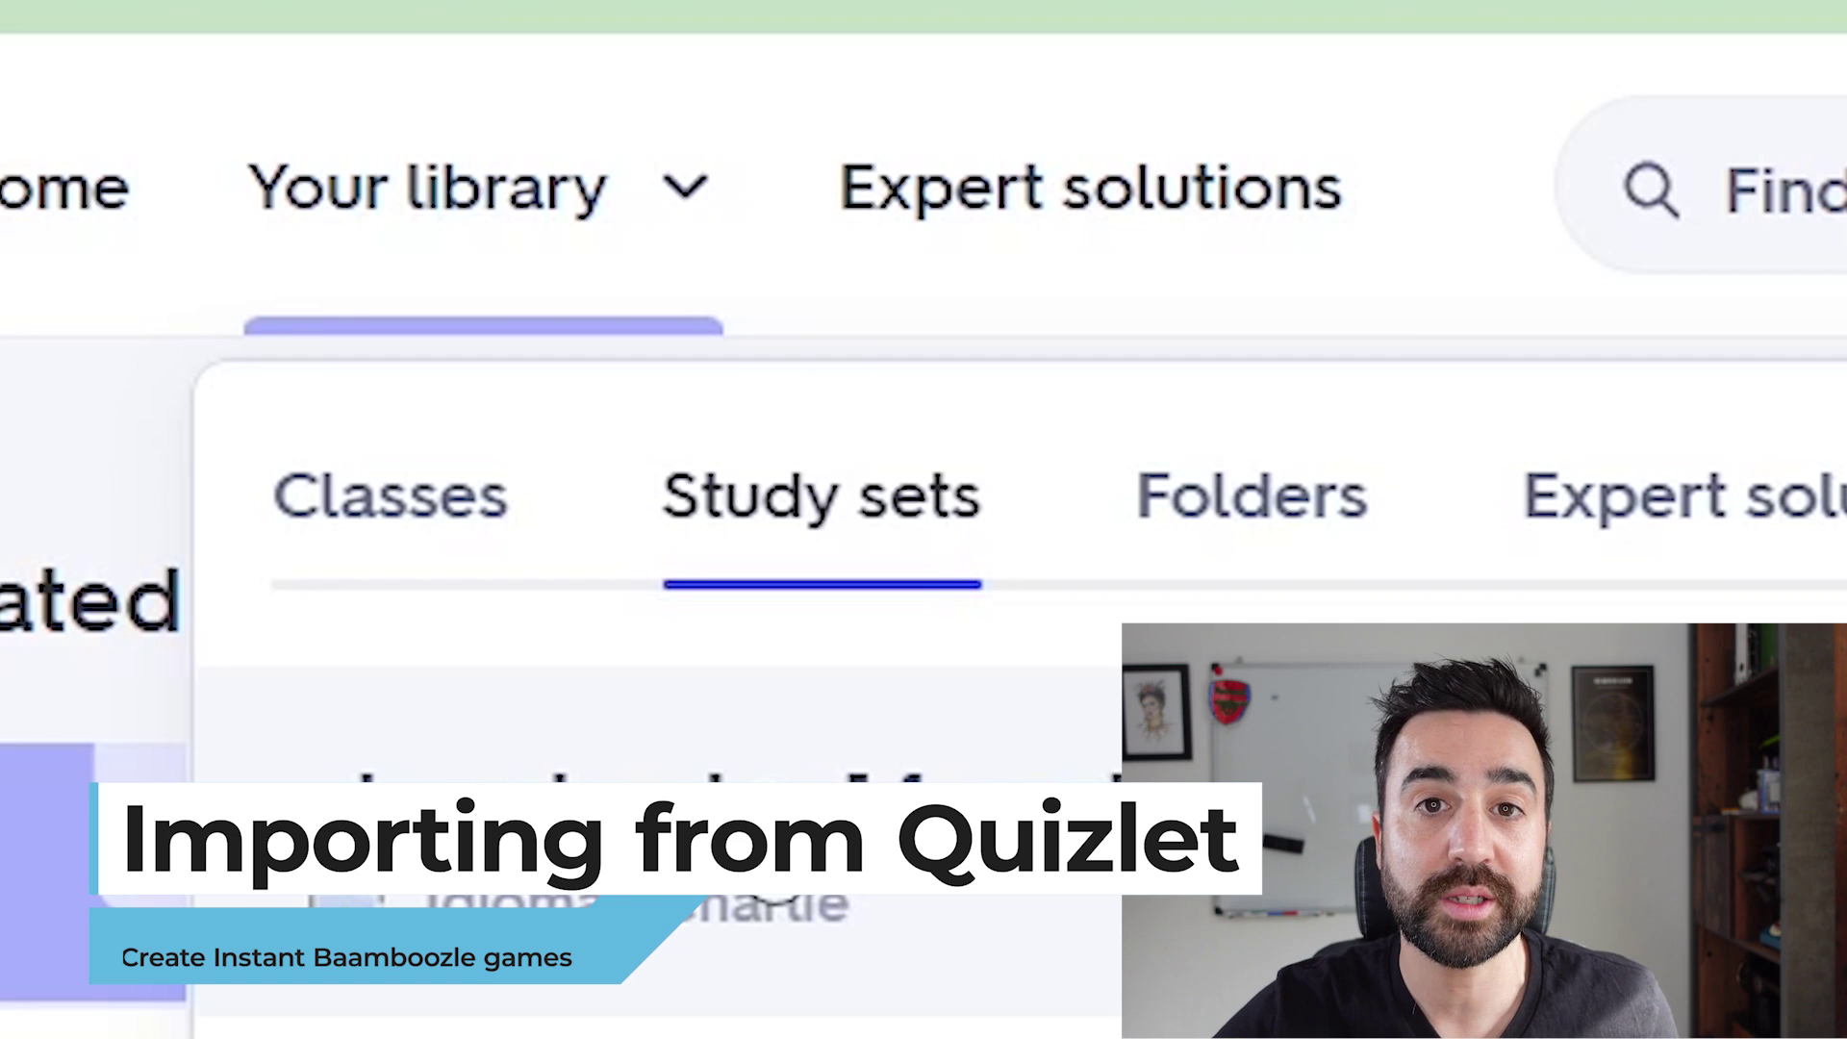
left_click(760, 828)
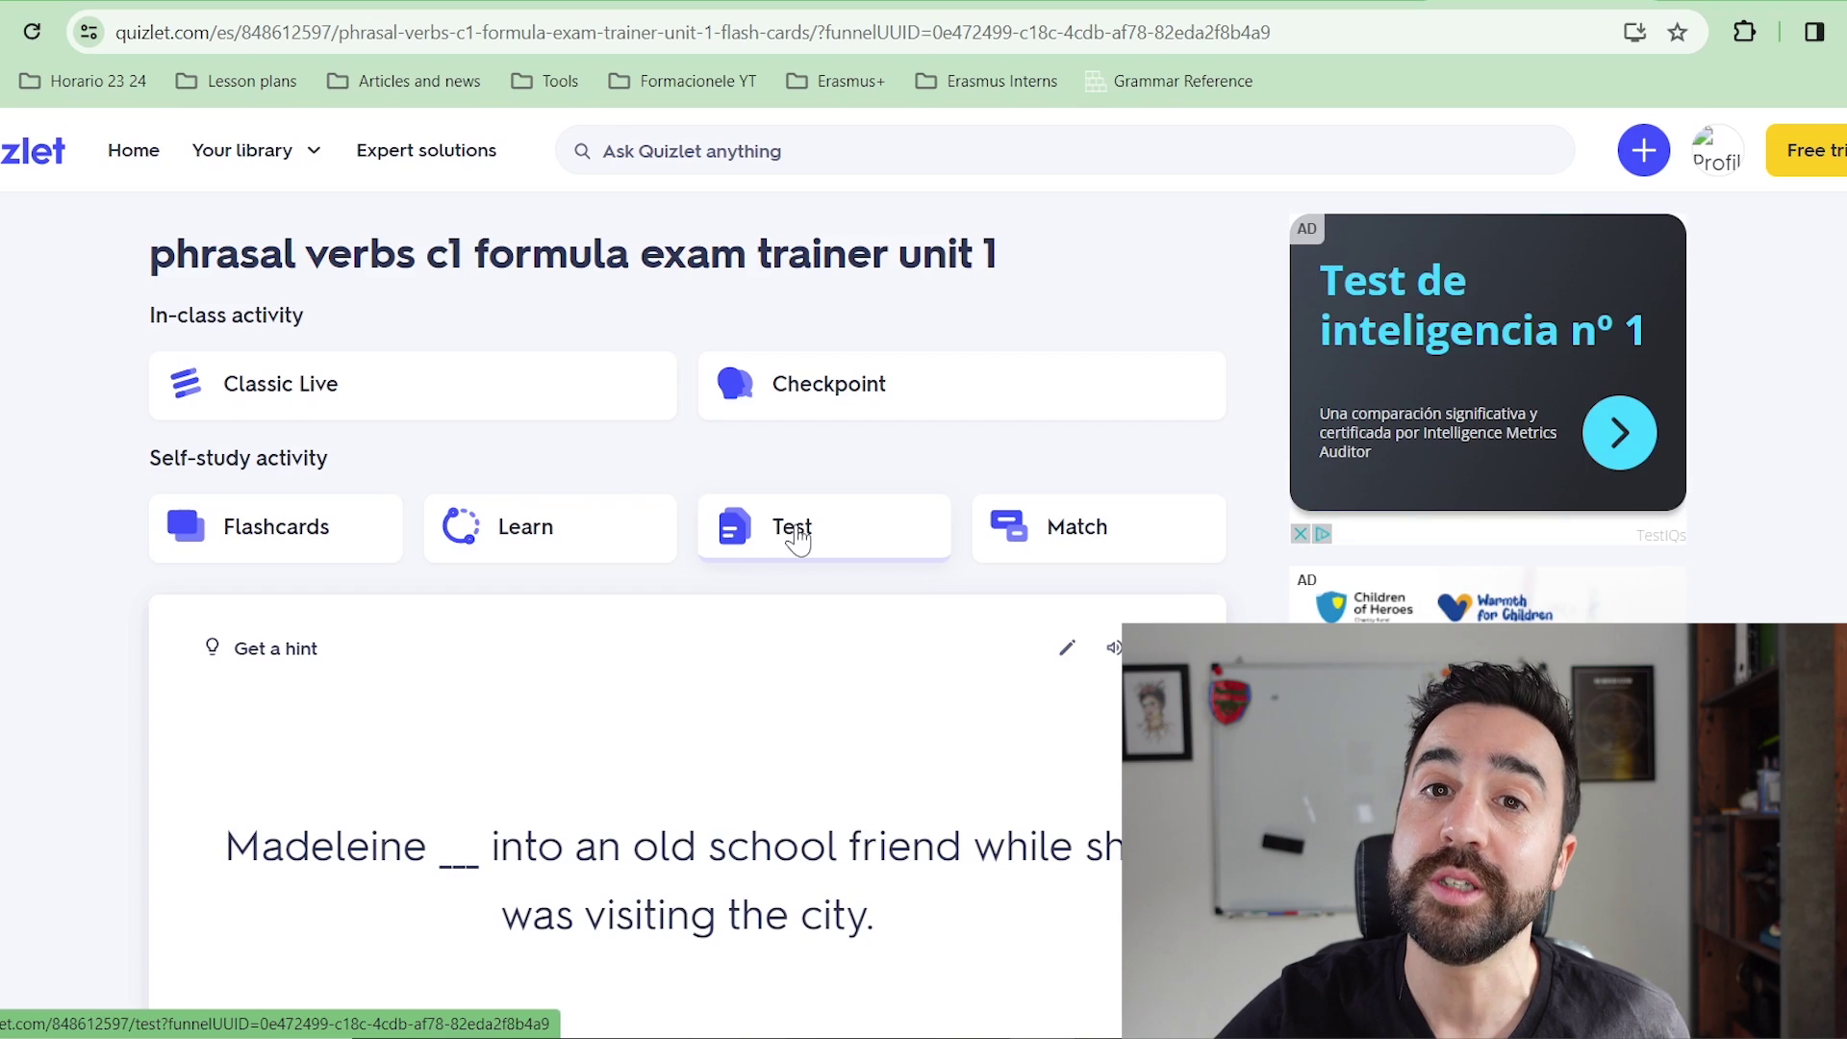
scroll(797, 539, "down", 8)
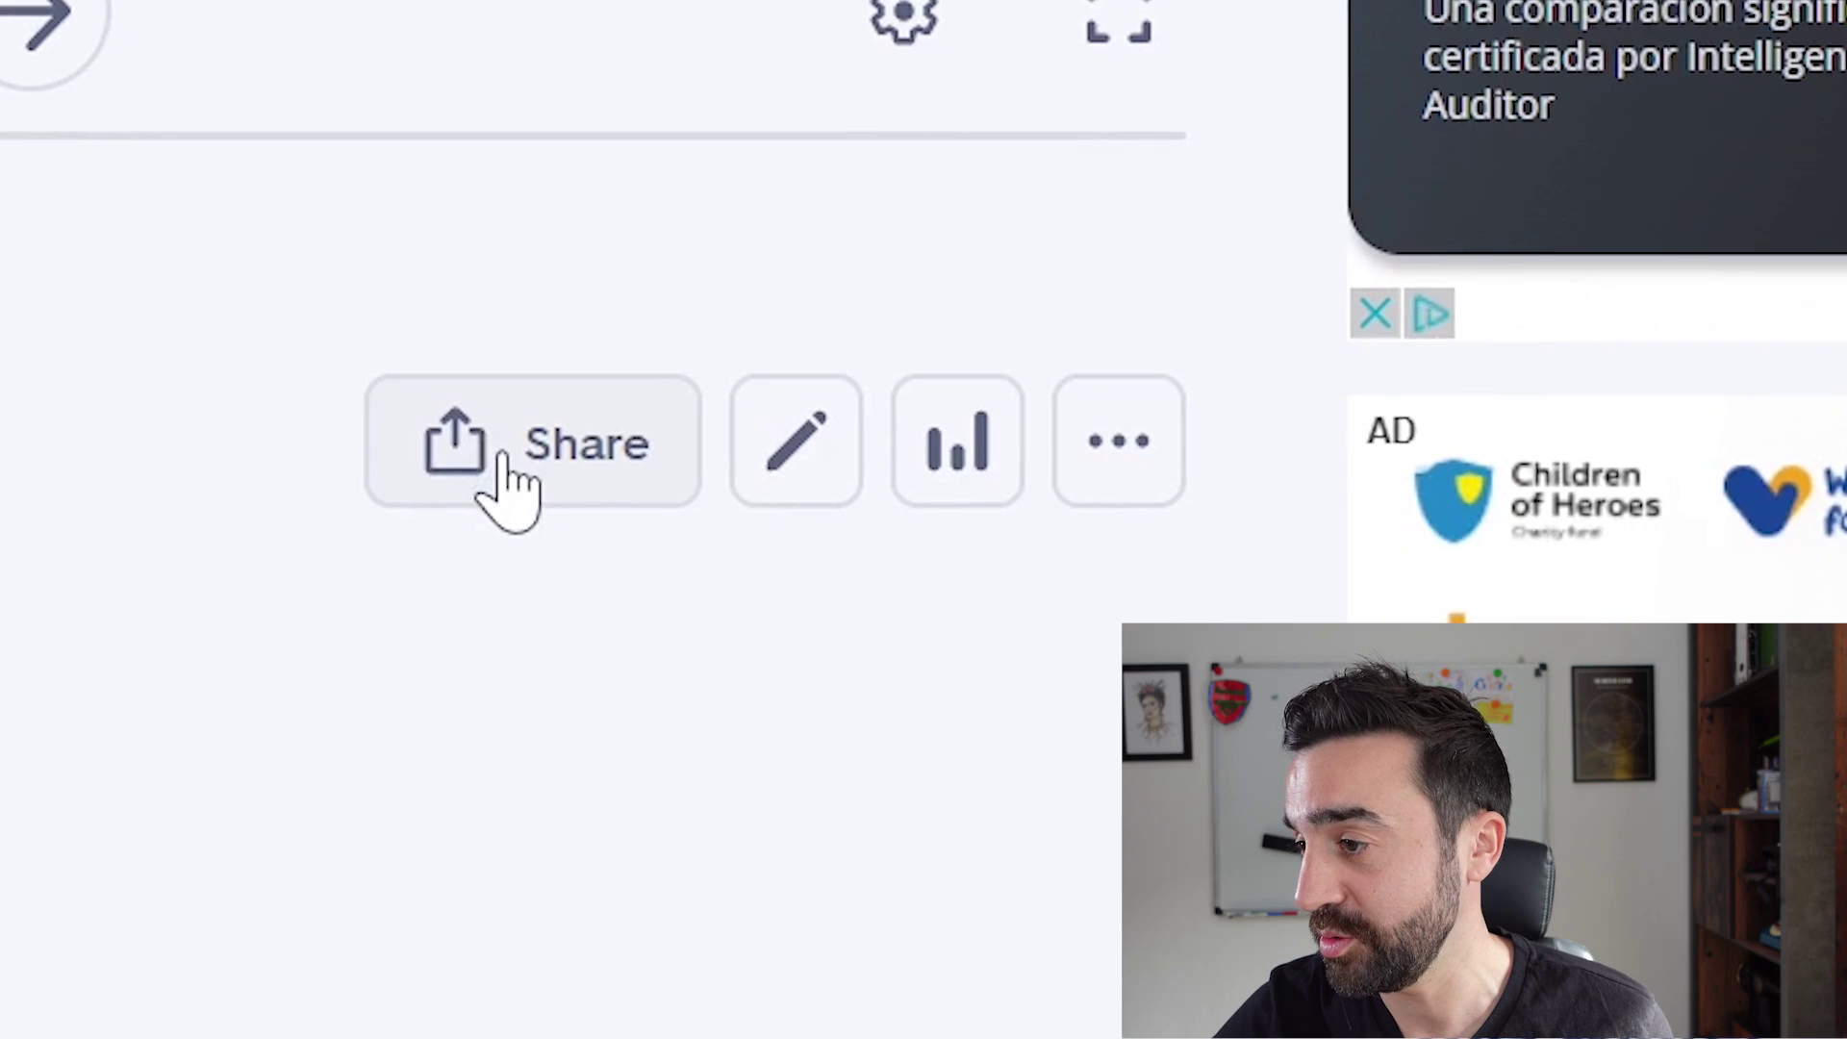
left_click(507, 481)
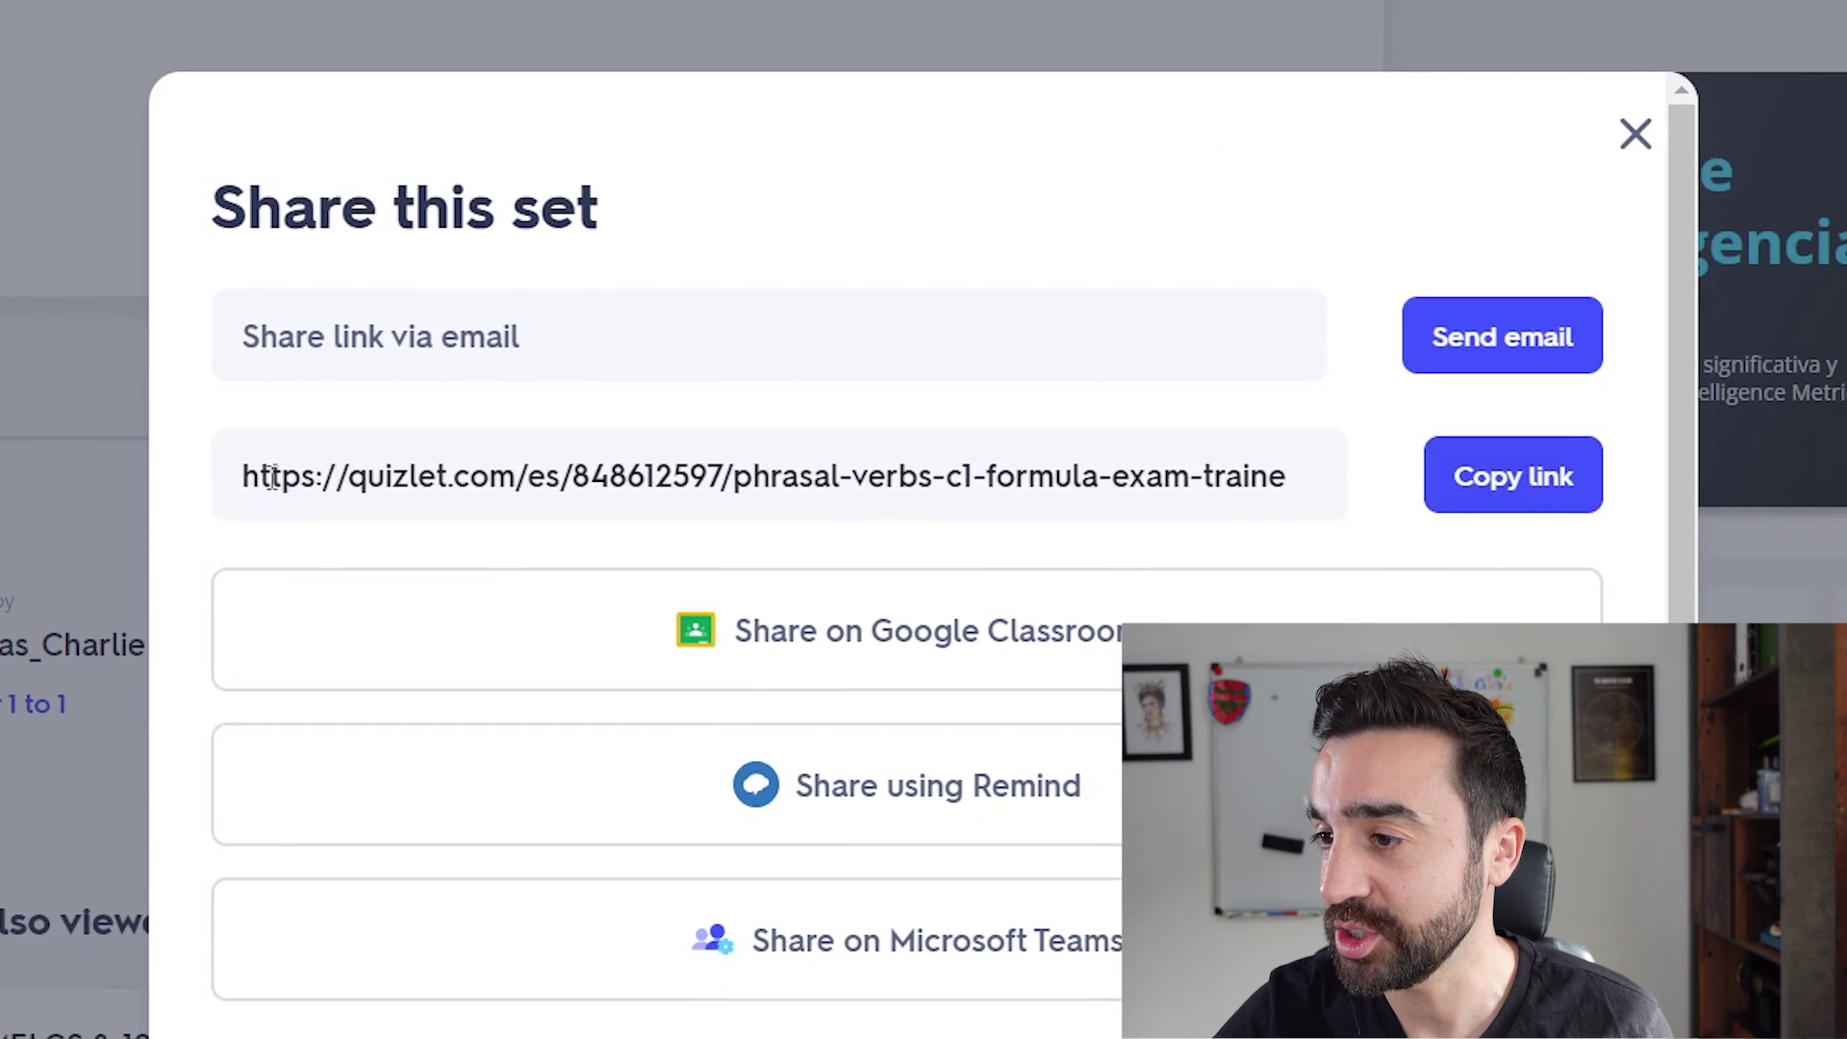
left_click(272, 477)
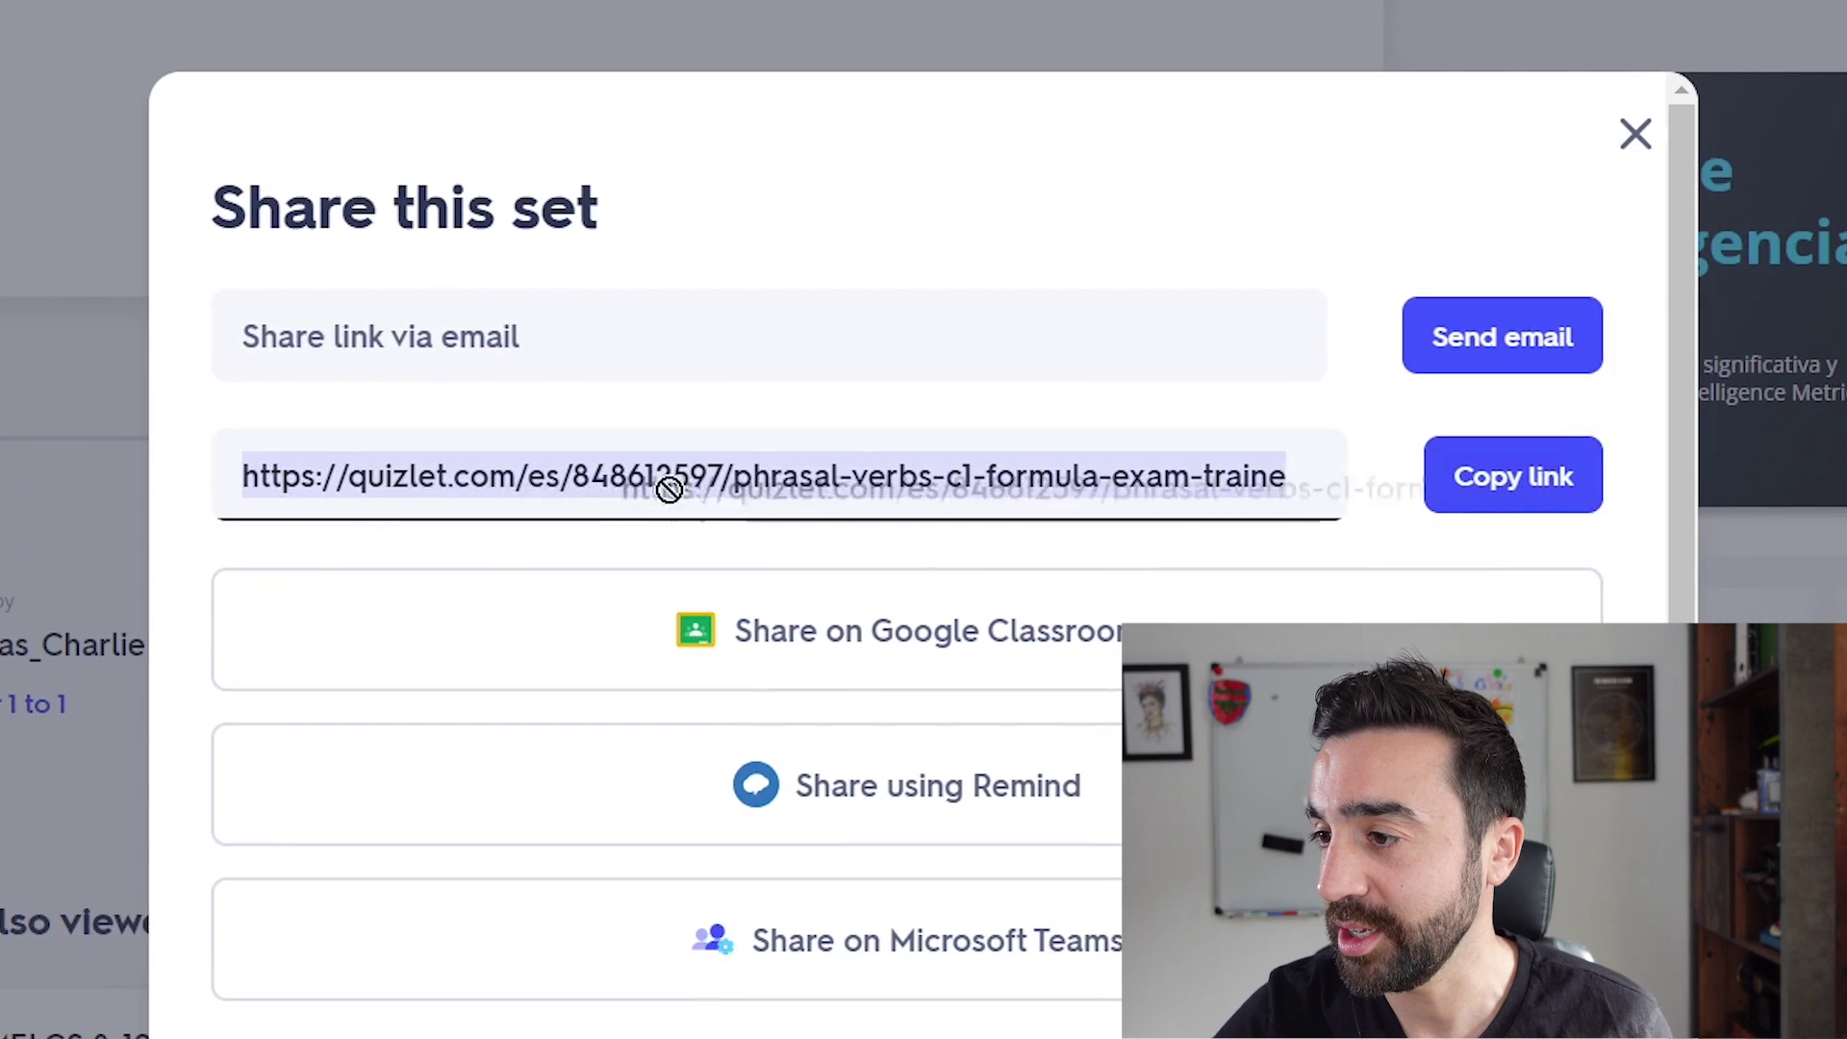
left_click_drag(668, 482, 1030, 482)
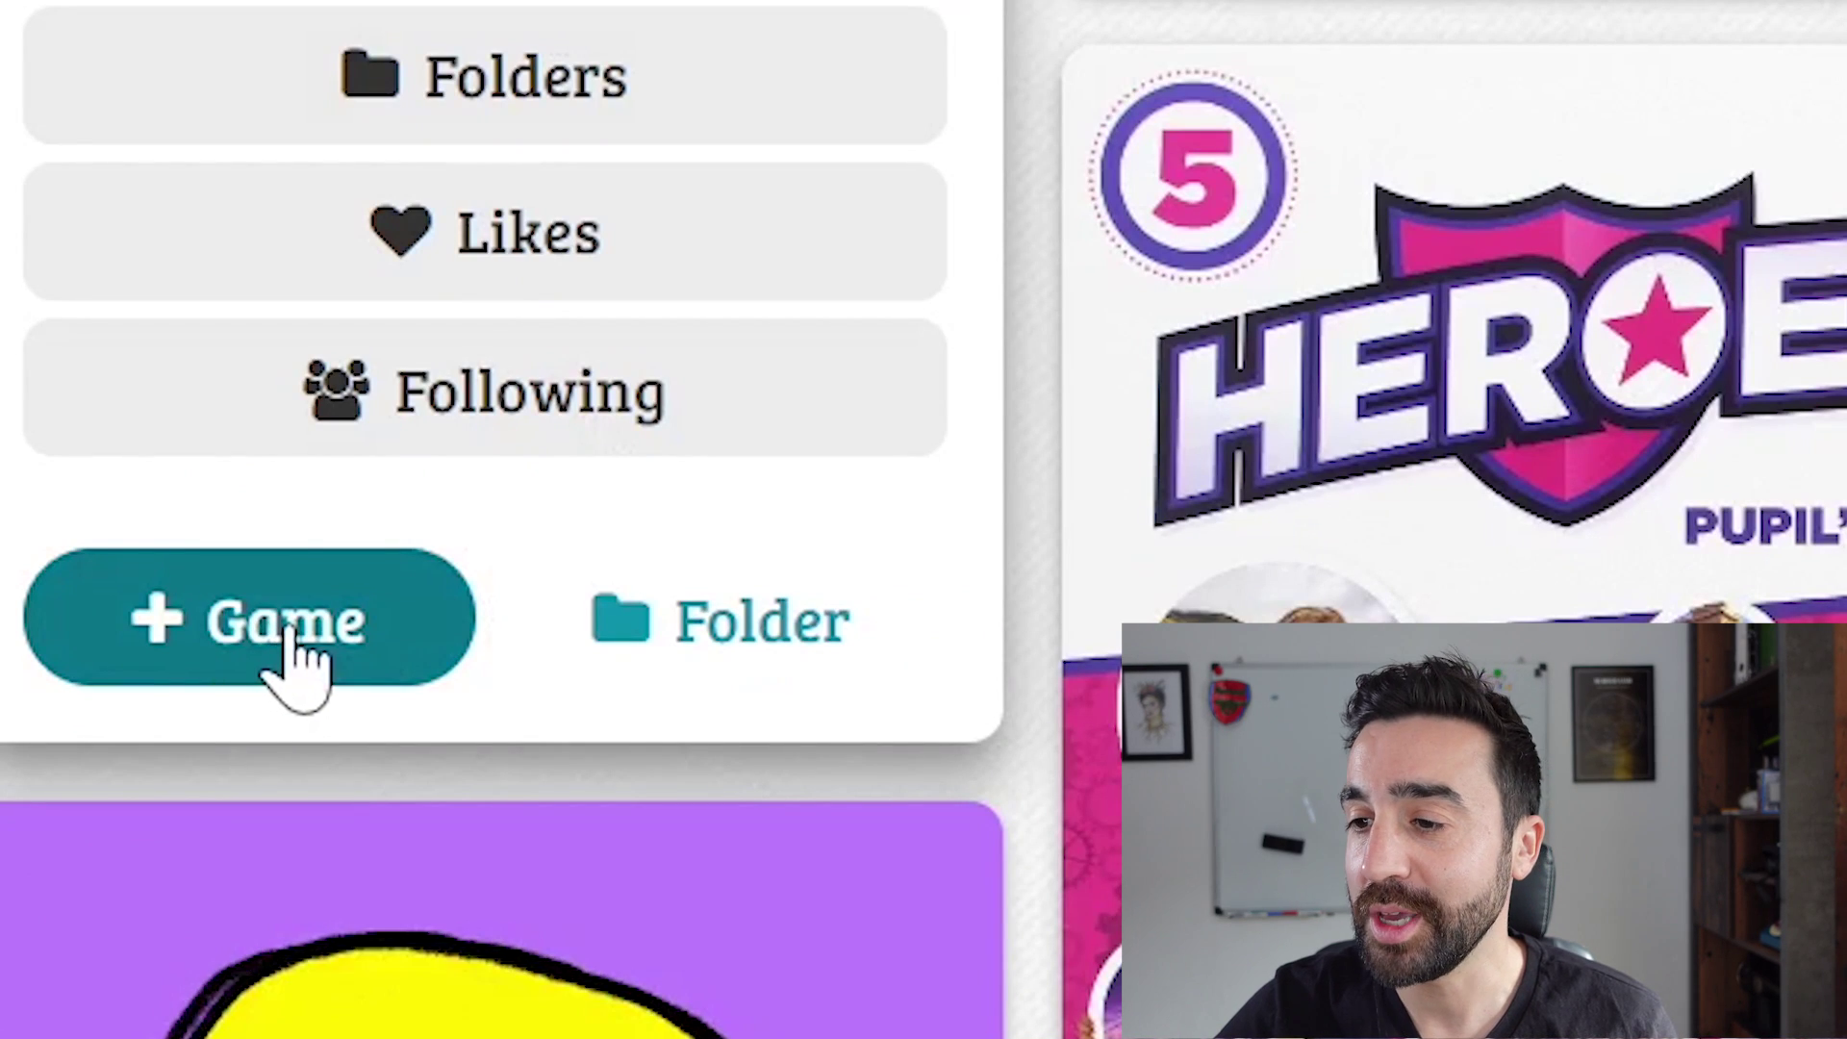
Step: Paste the Quizlet set link into a new Baamboozle game's URL field and import it
left_click(278, 630)
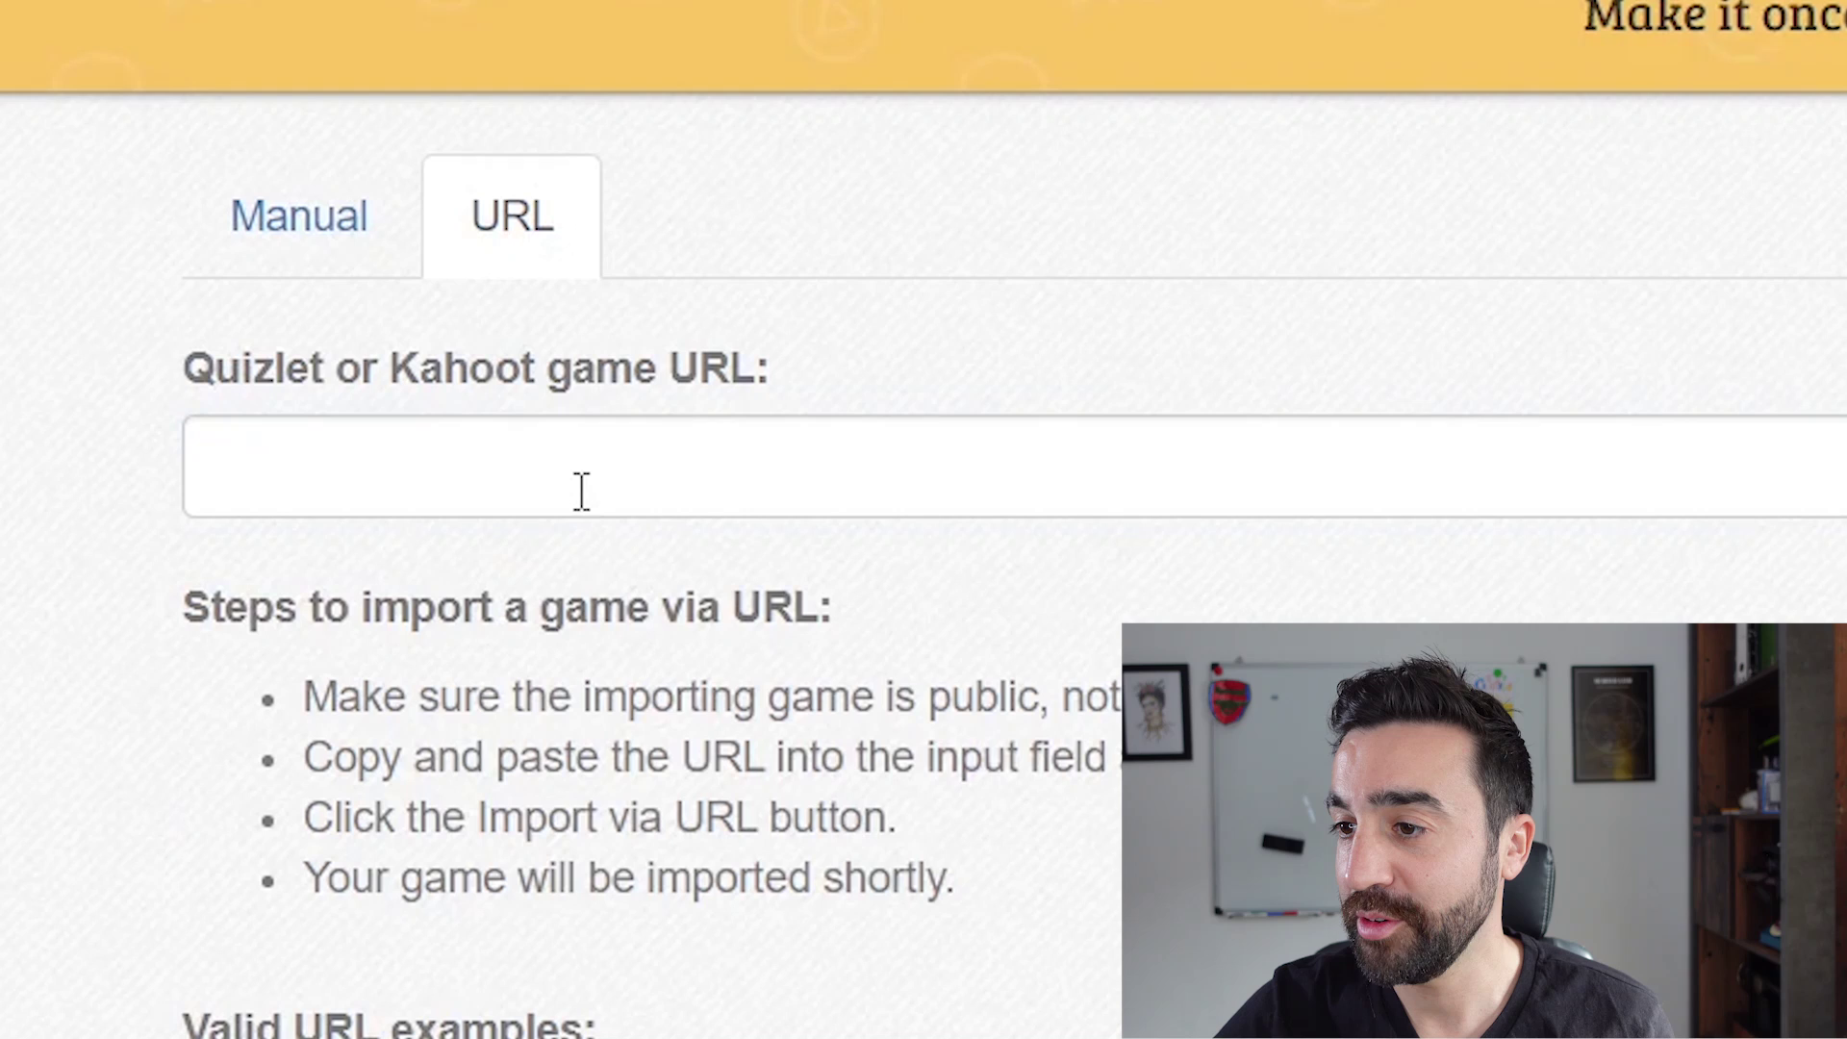
left_click(583, 492)
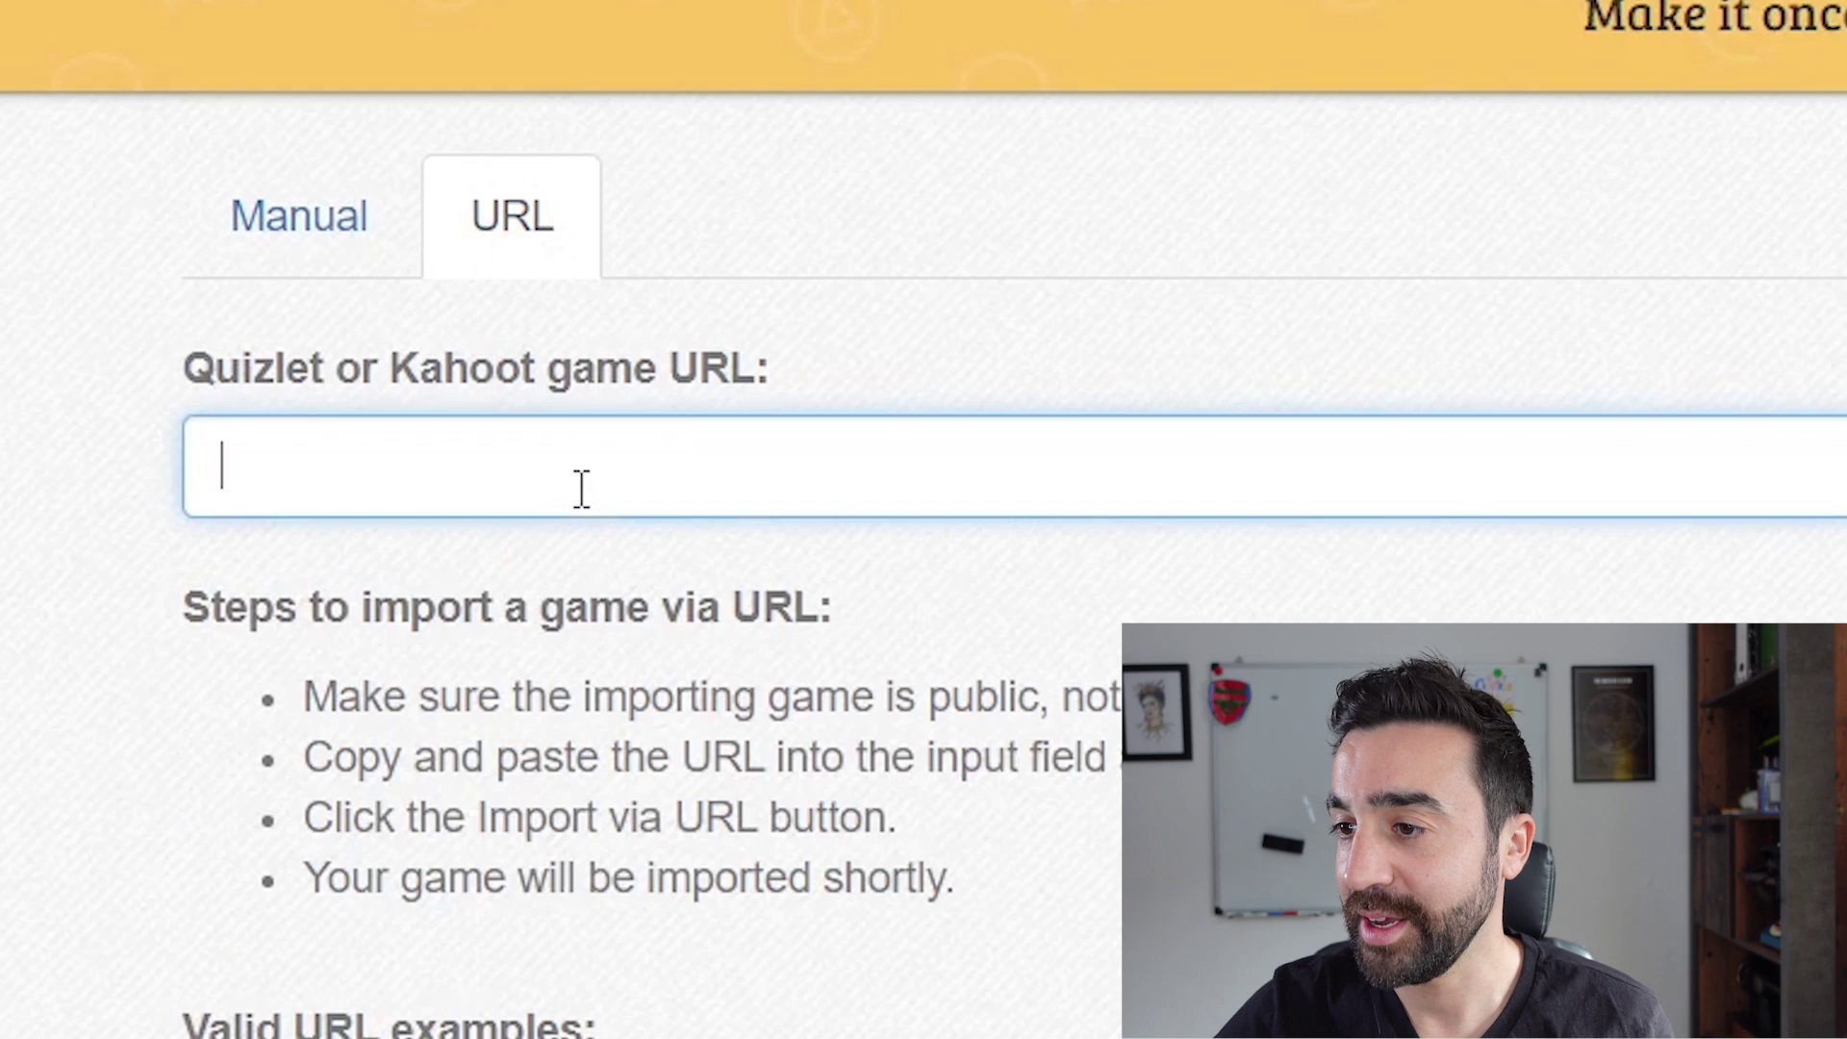
right_click(568, 457)
left_click(760, 1028)
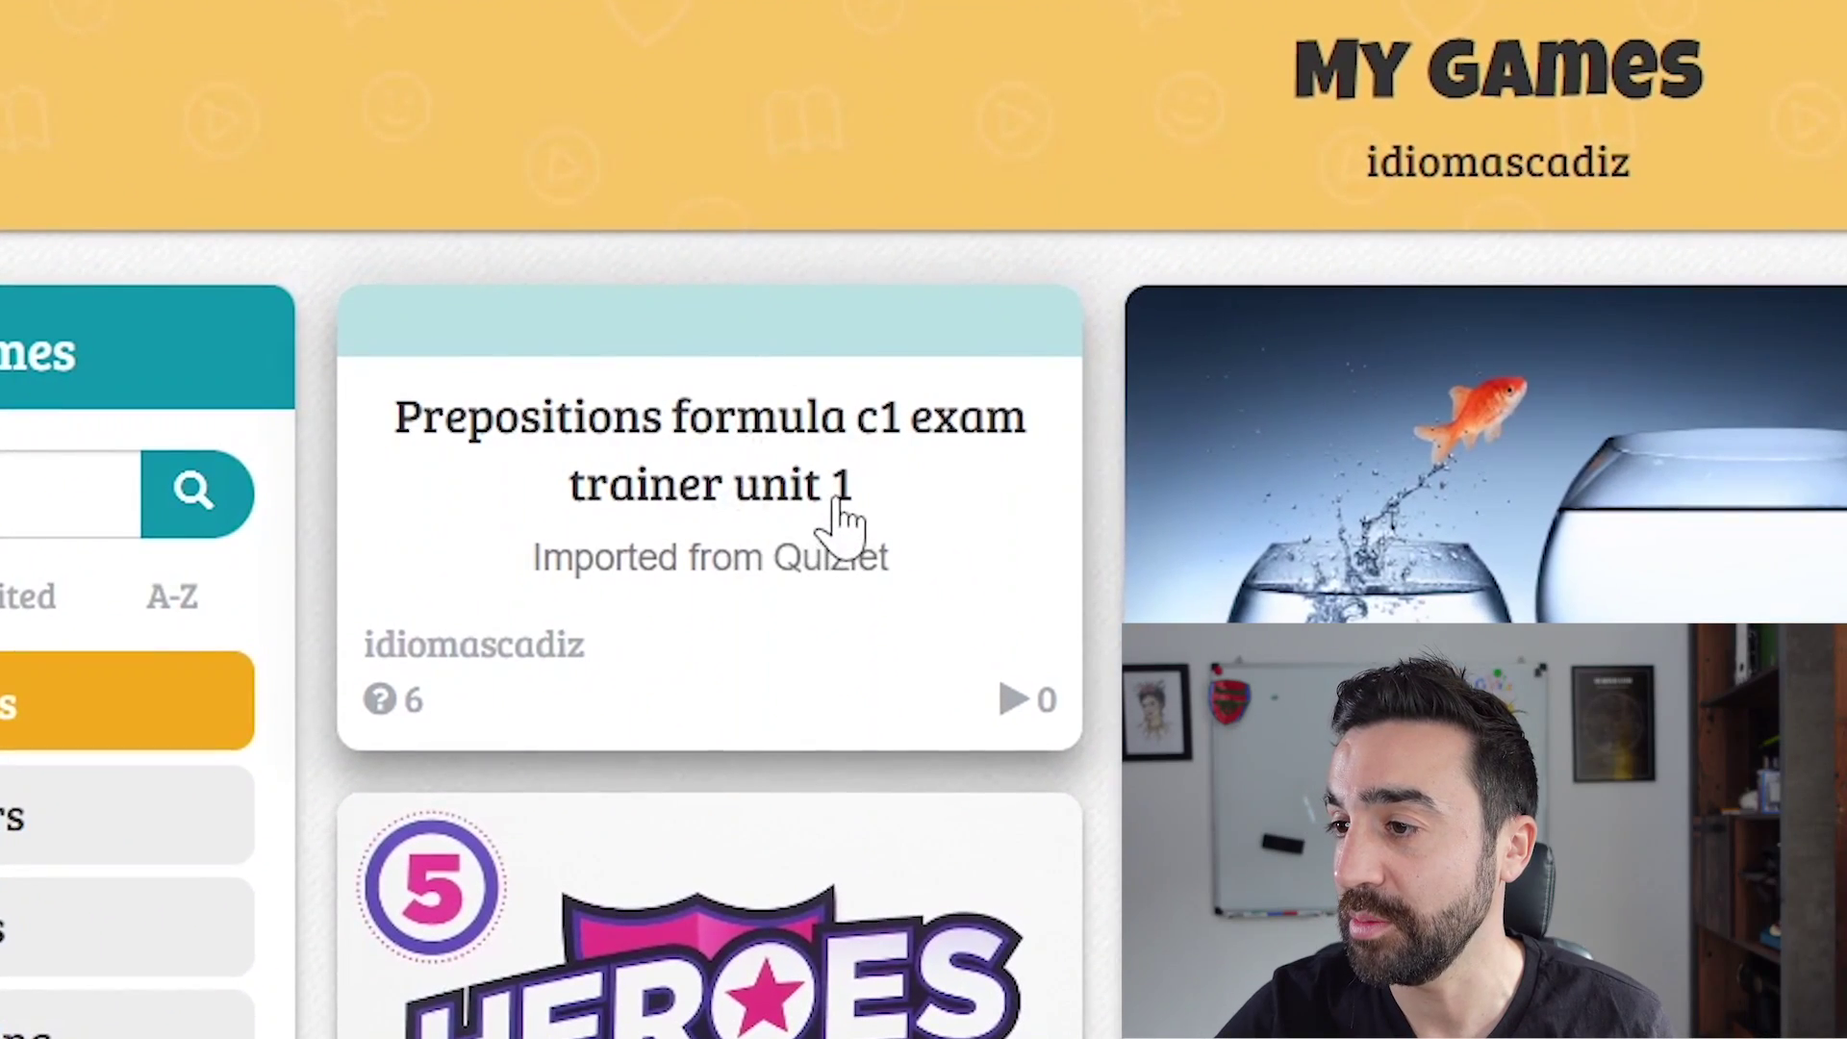
left_click(833, 528)
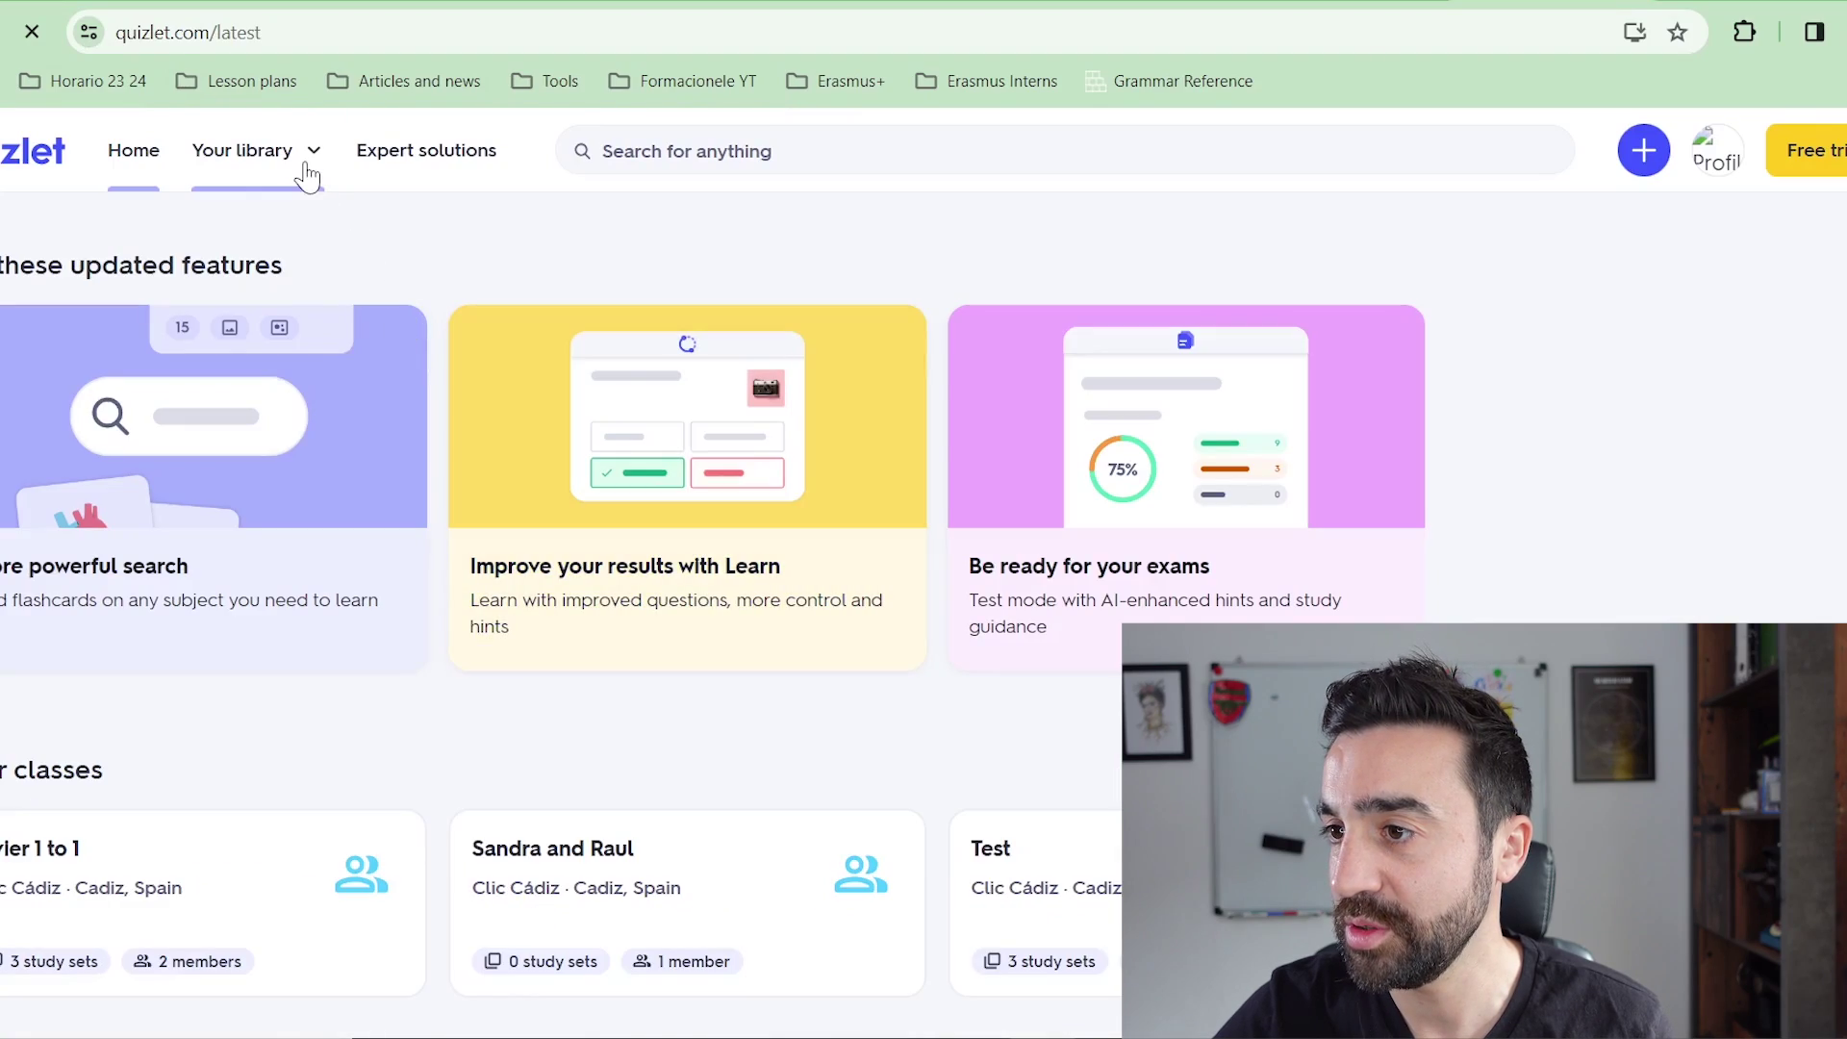
Step: Open the prepositions set from the Quizlet library and flip its first flashcard
left_click(306, 168)
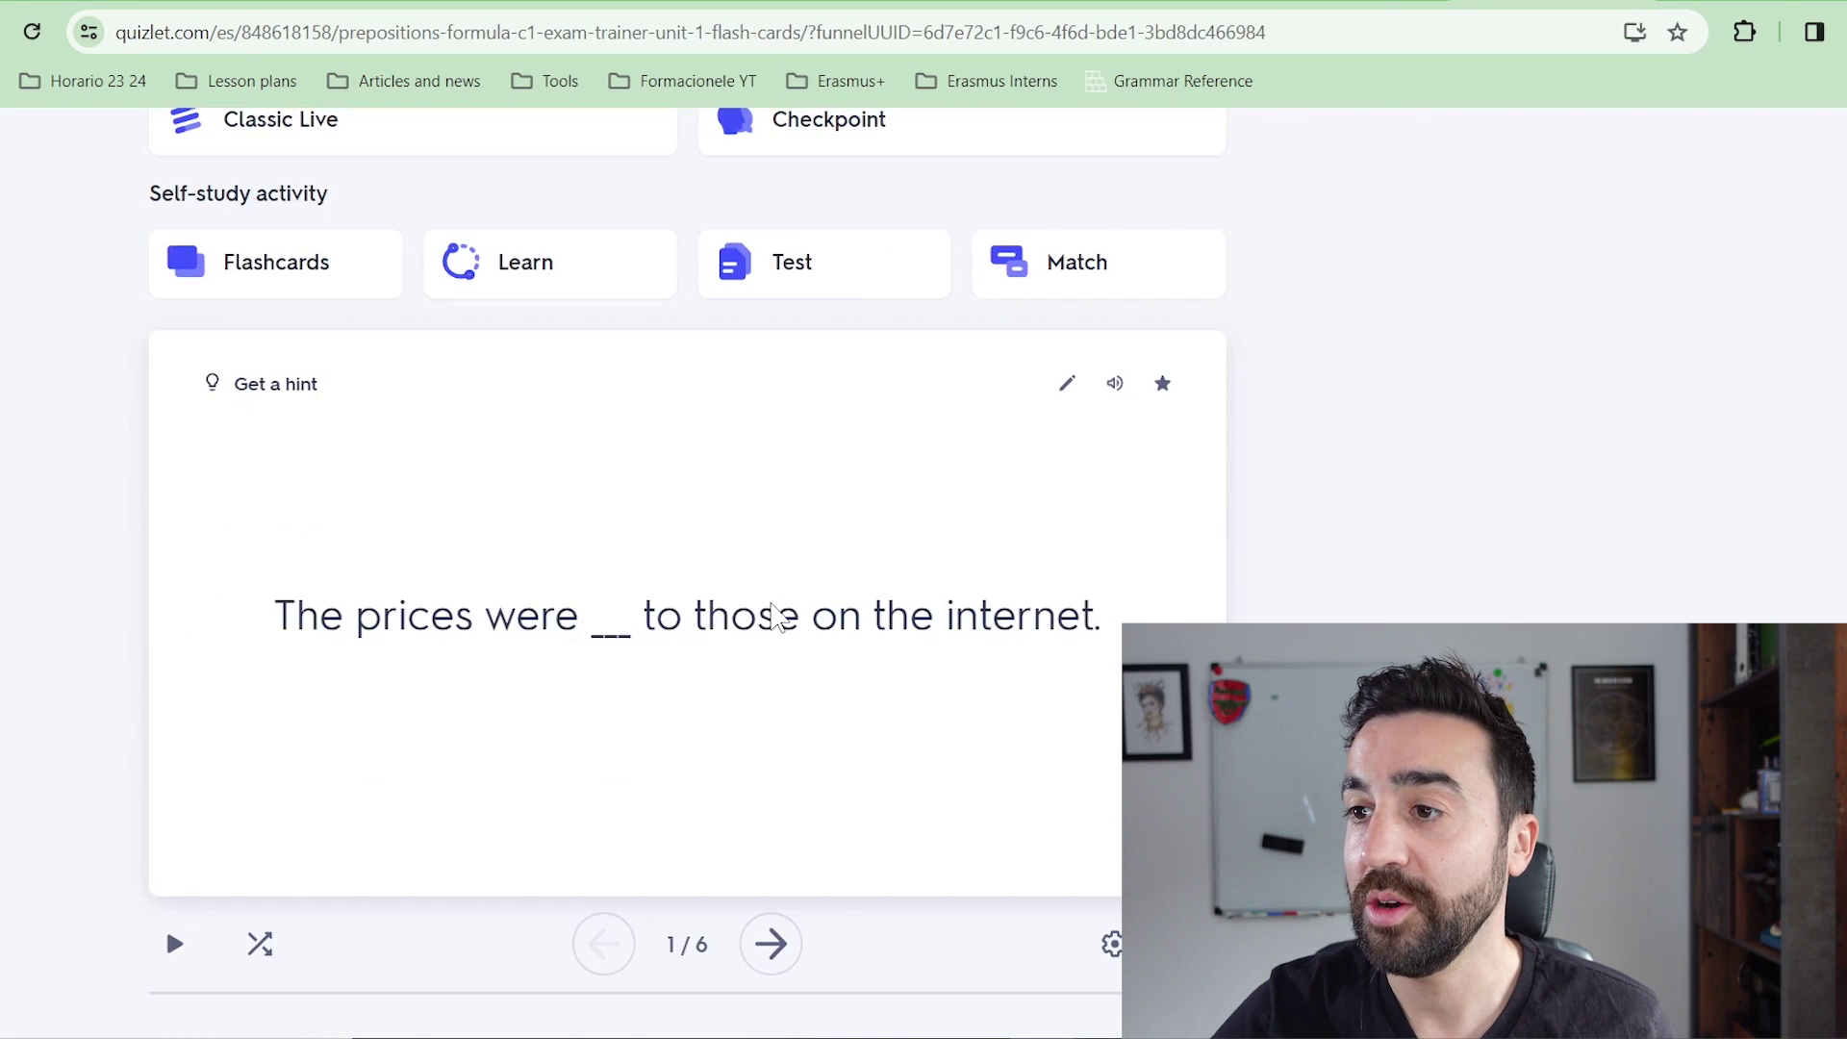
scroll(523, 578, "down", 1)
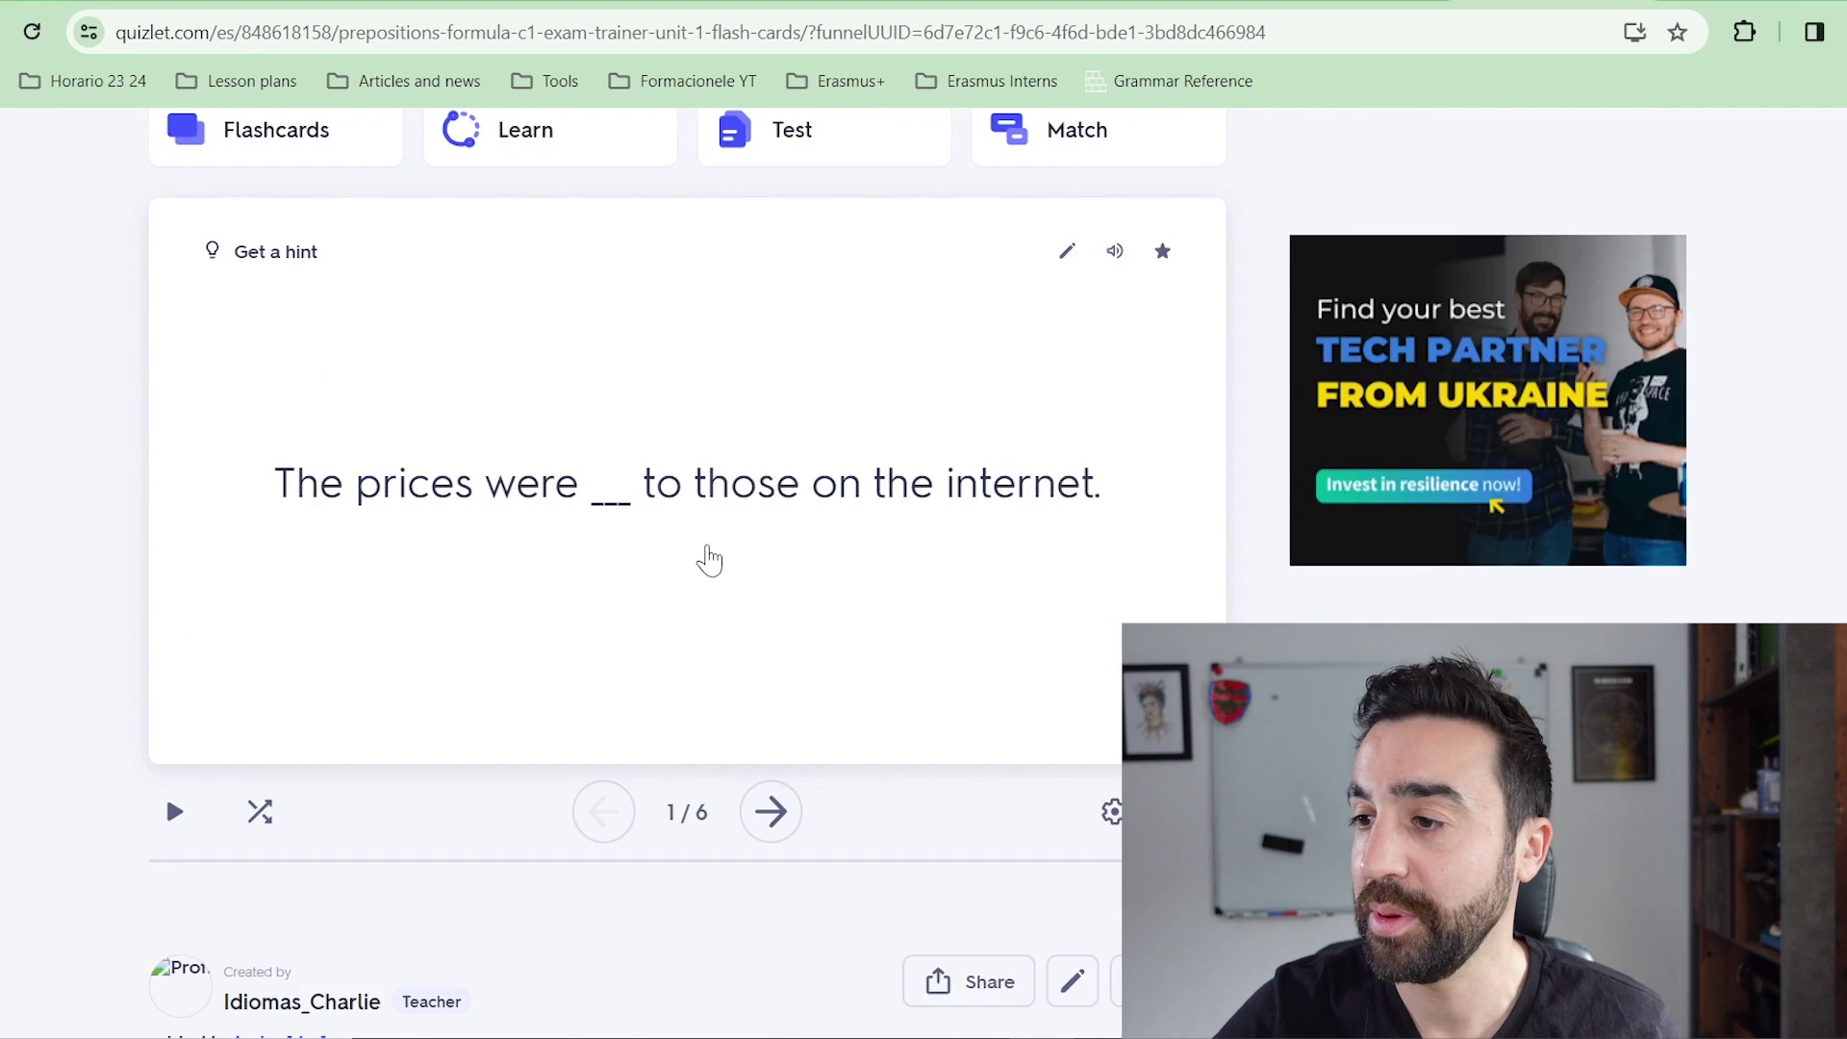
left_click(709, 559)
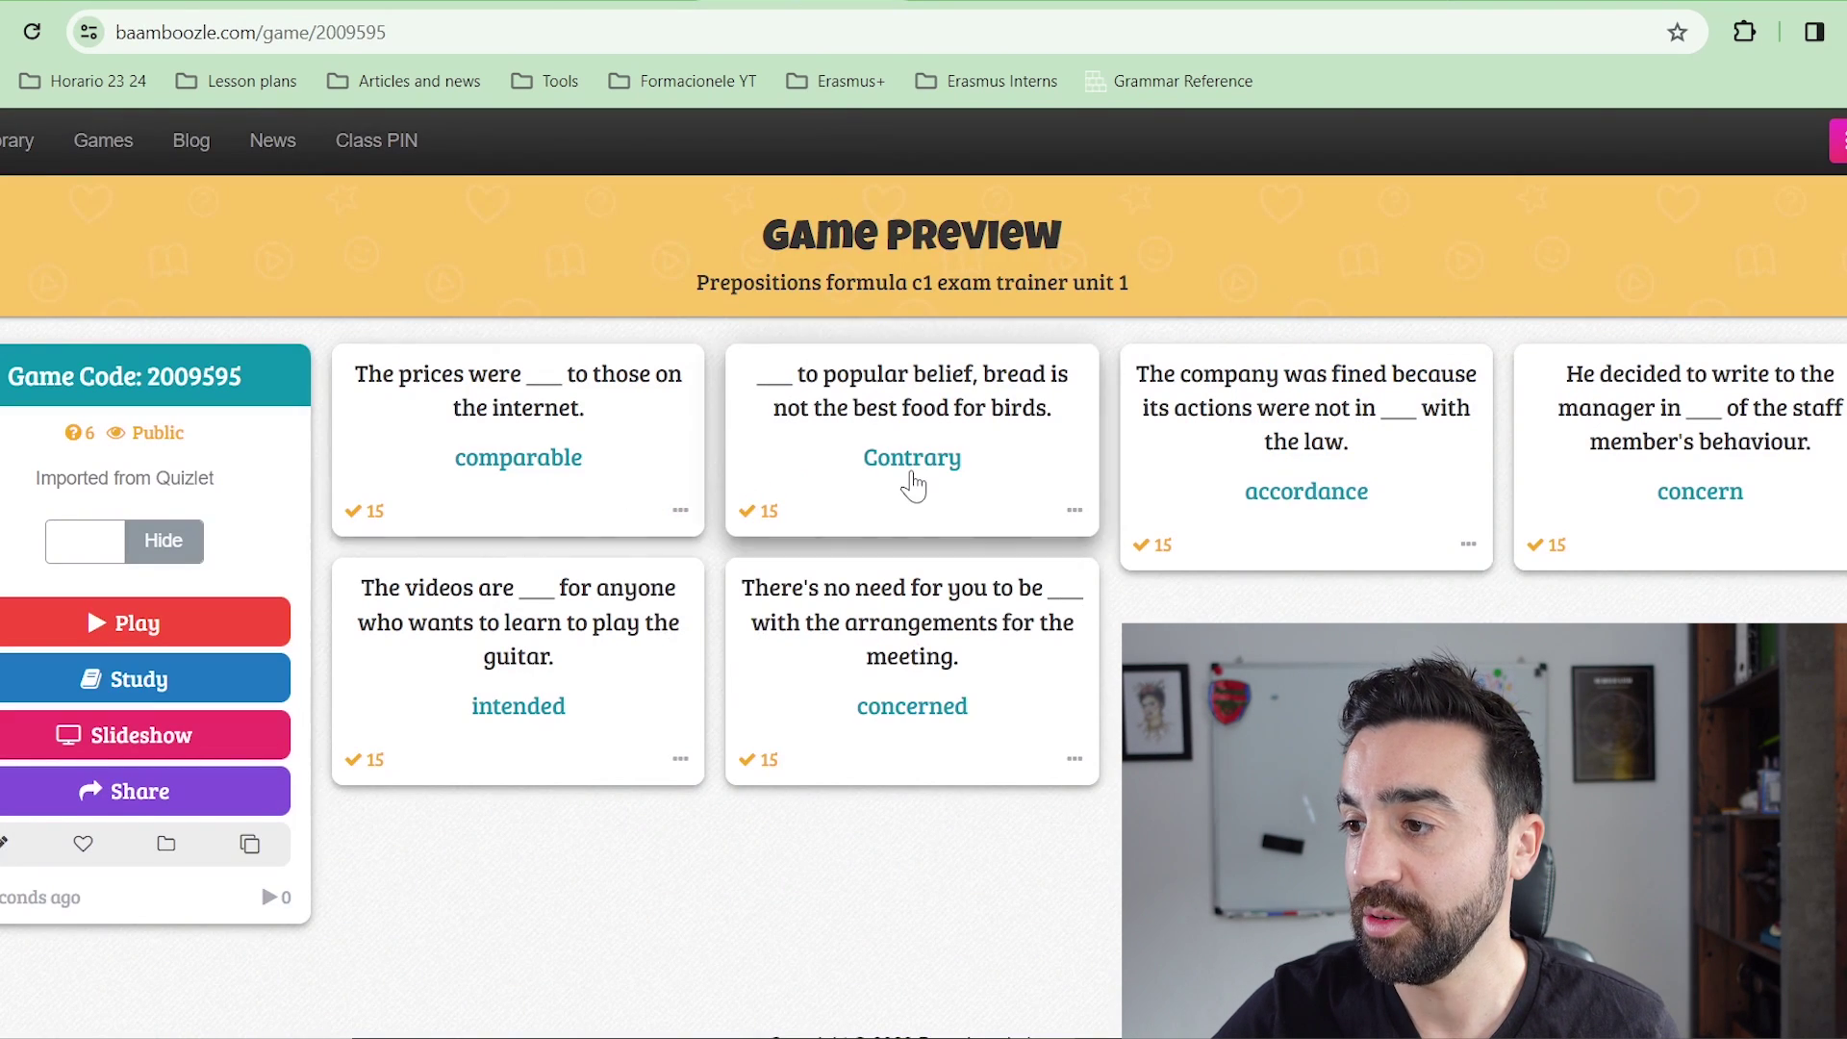
Step: Start playing the imported prepositions game
left_click(196, 627)
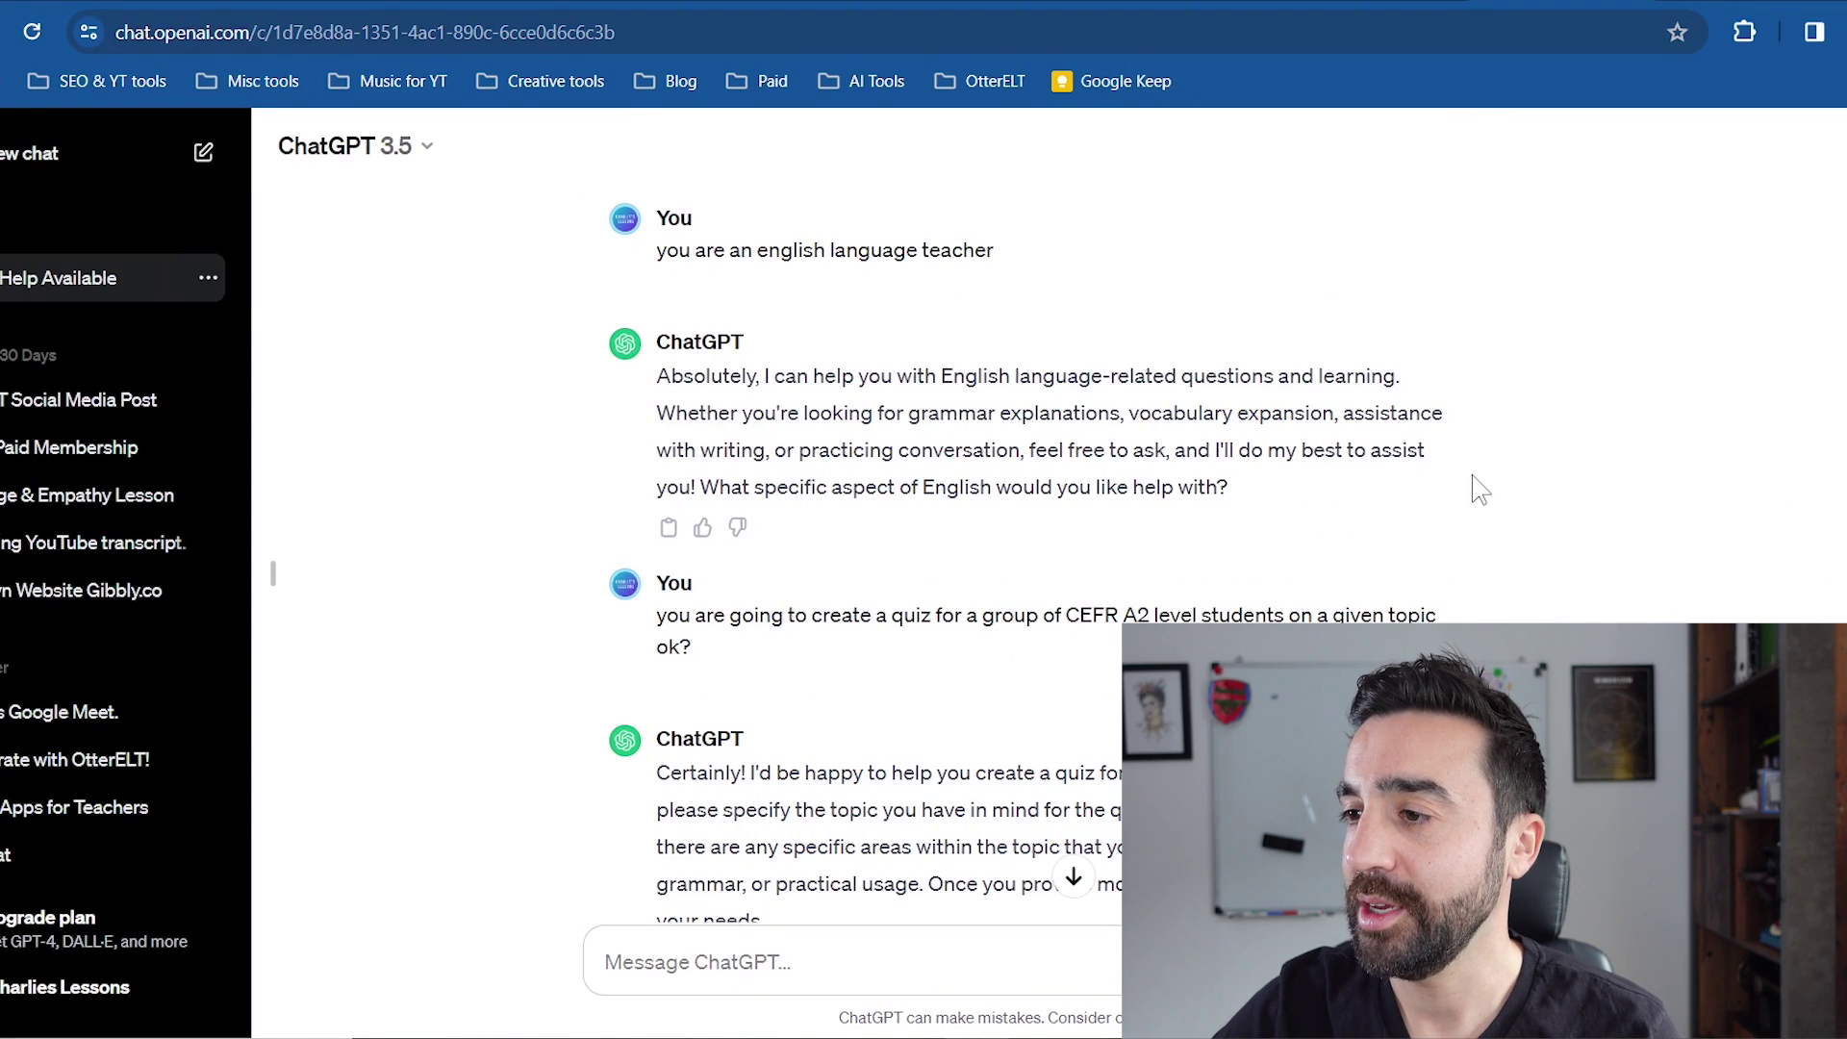
Step: Select and copy the ten comma-separated animal questions and answers from ChatGPT's reply
scroll(1477, 486, "down", 1)
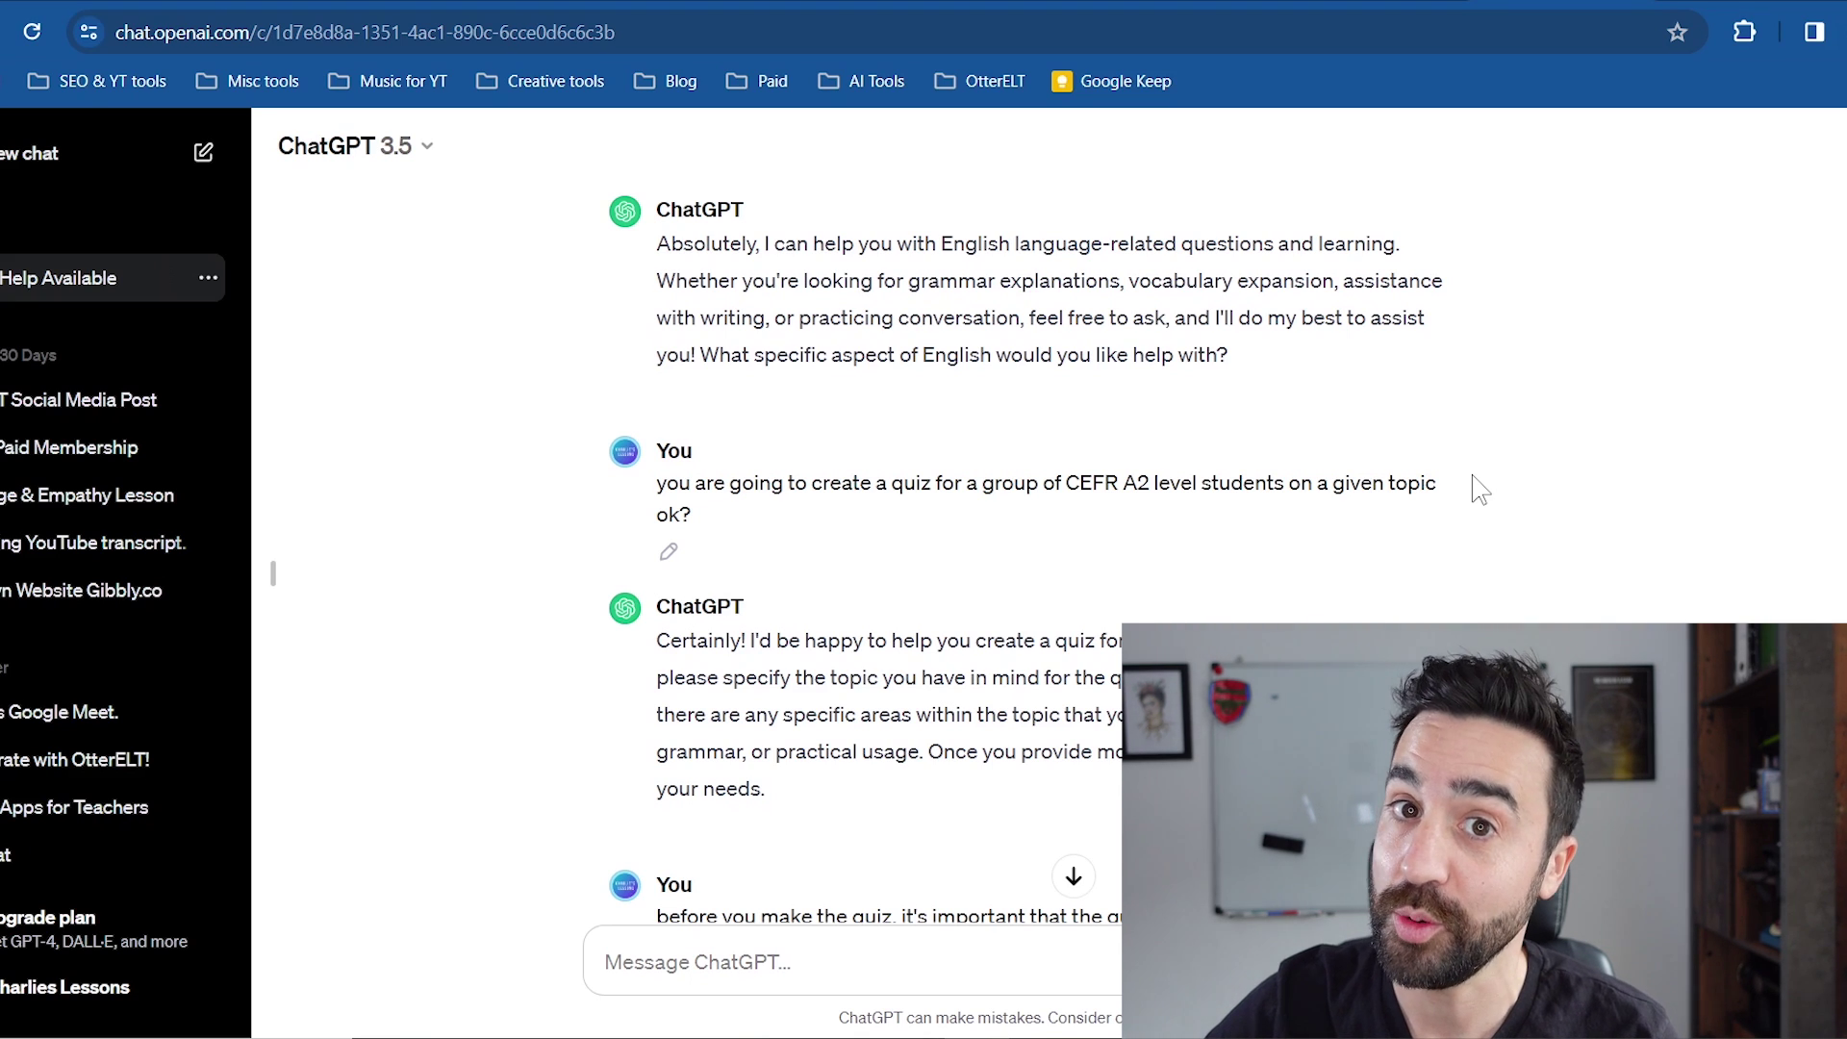
scroll(1515, 546, "down", 5)
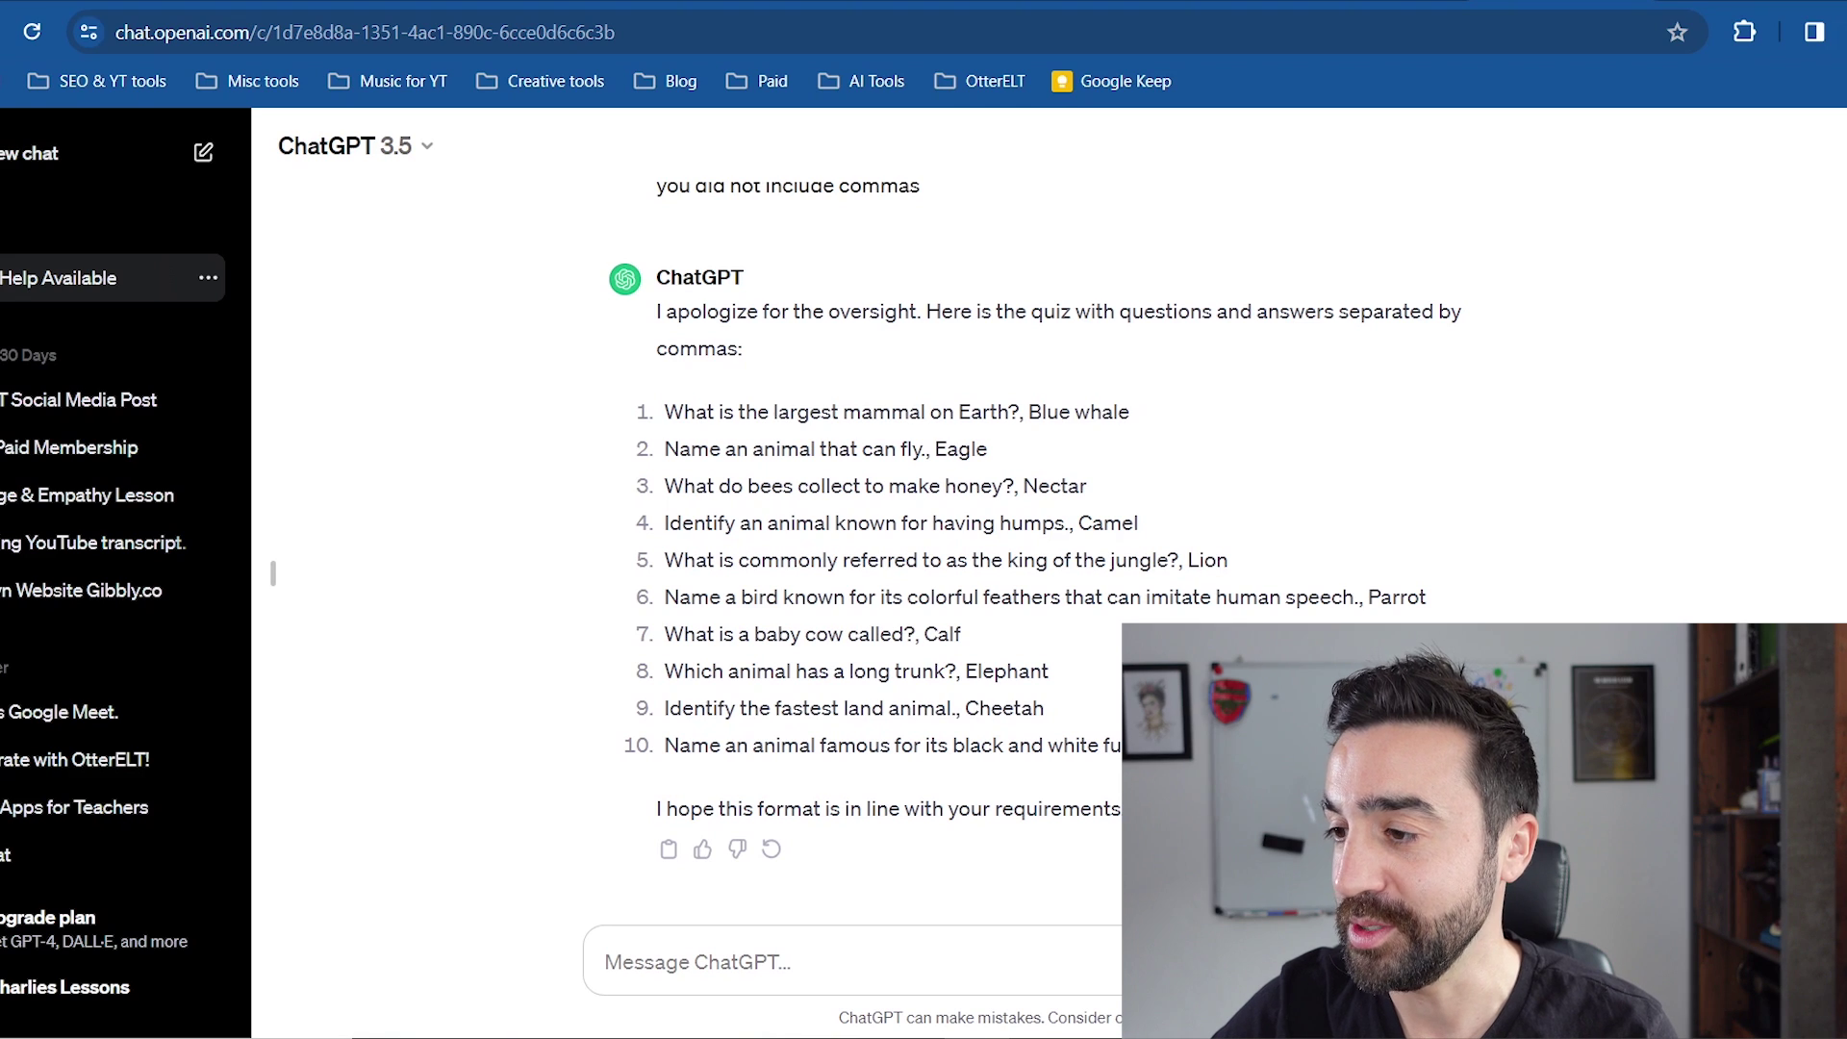
left_click_drag(1279, 747, 671, 423)
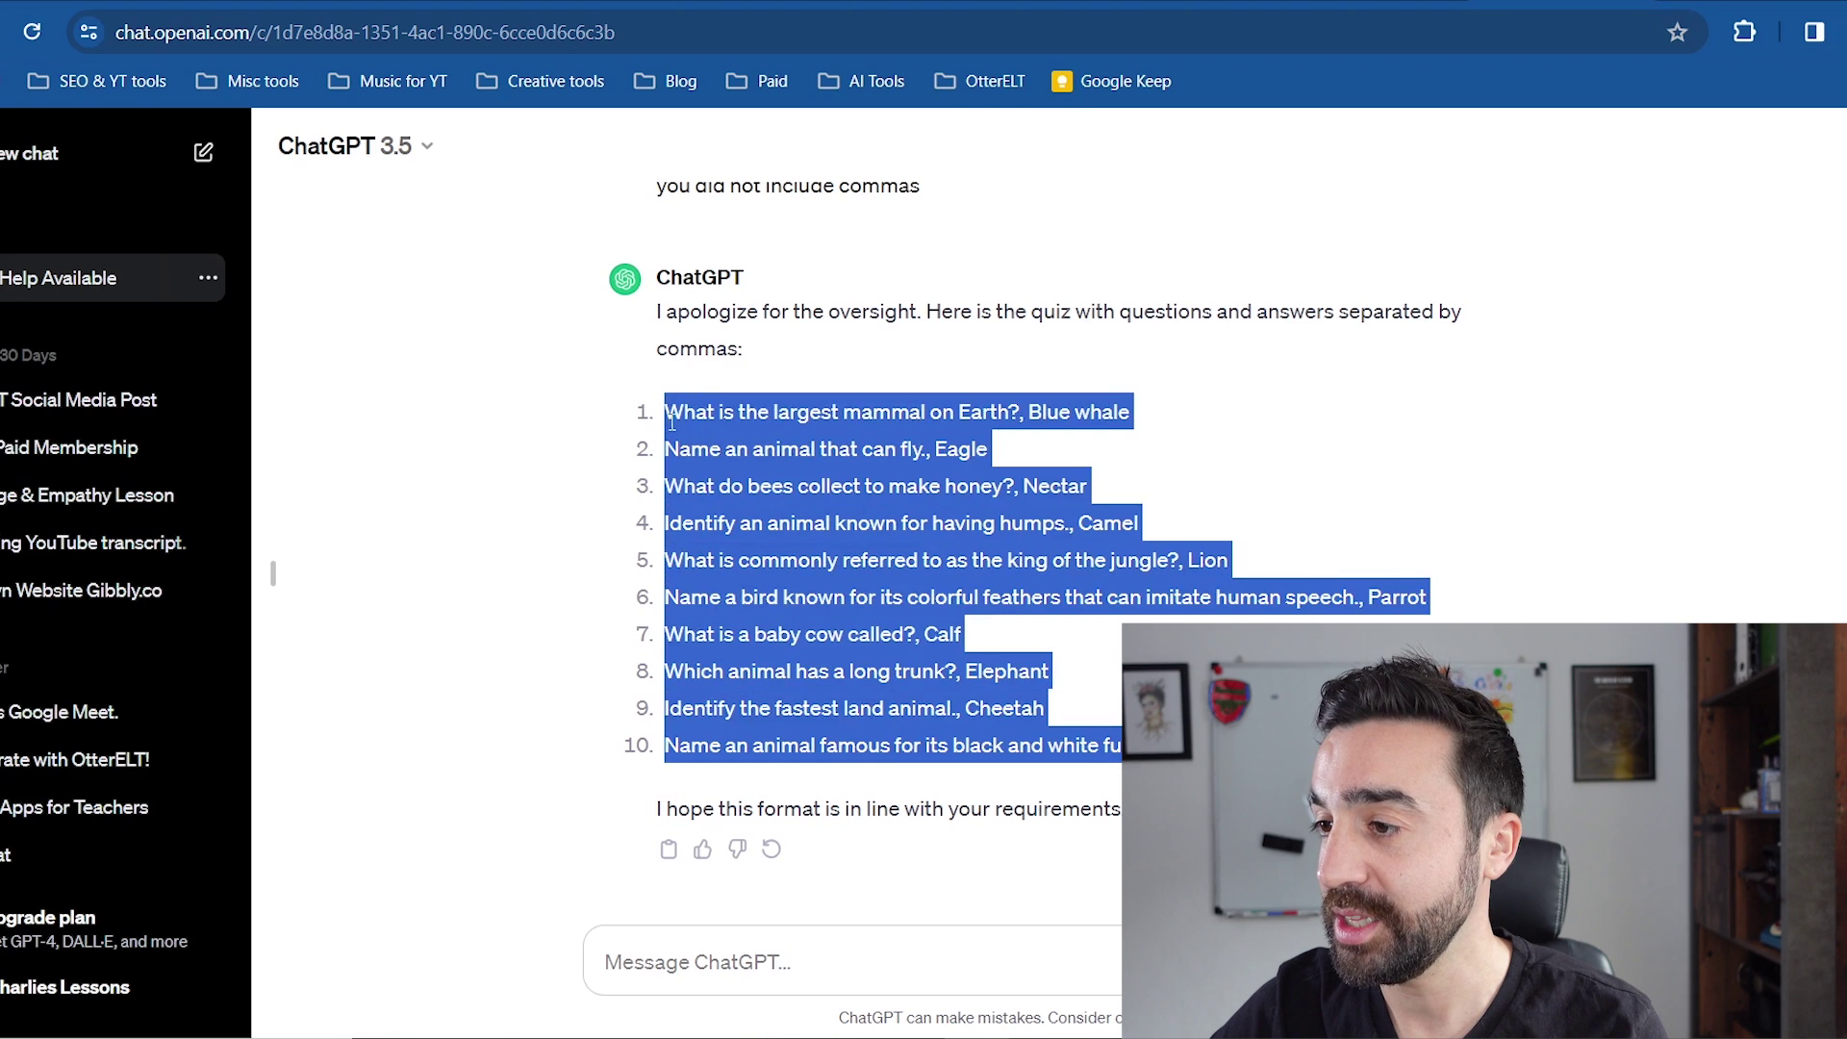
right_click(926, 438)
left_click(941, 449)
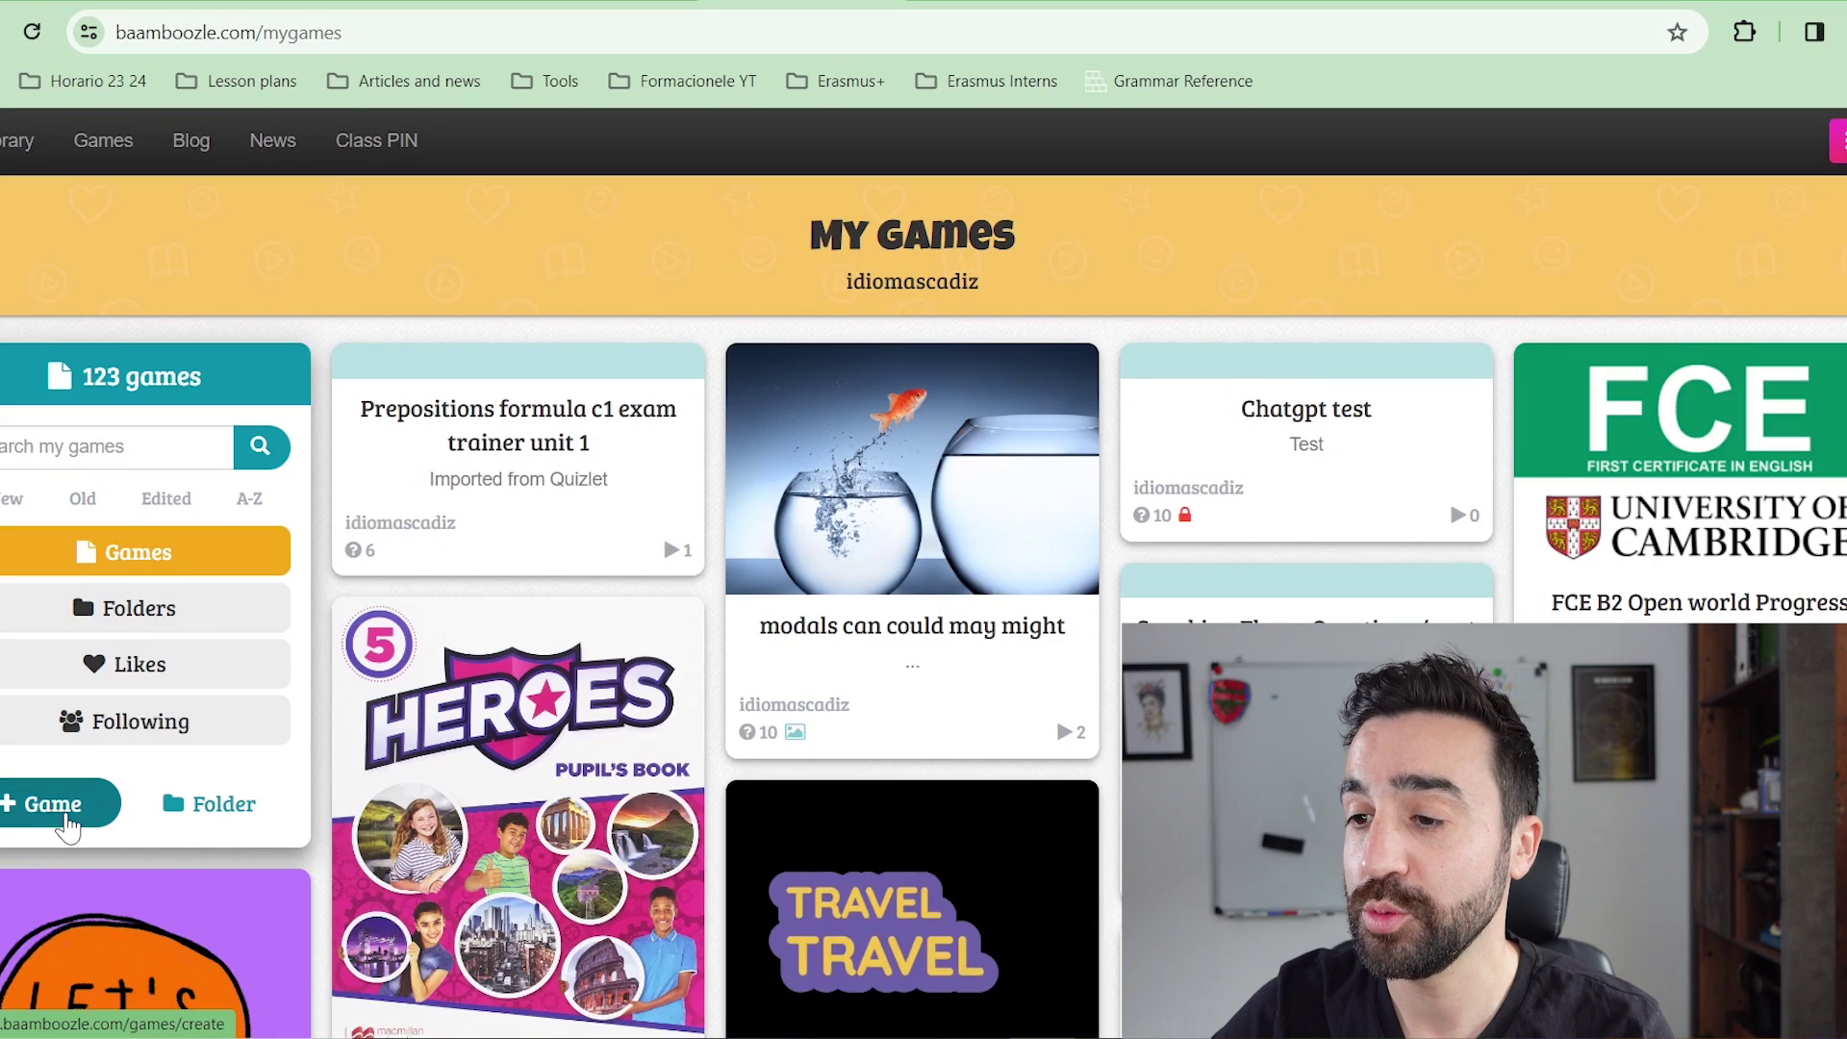
Step: Create the 'Chatgpt test' game and import the pasted animal questions using the comma delimiter
left_click(59, 805)
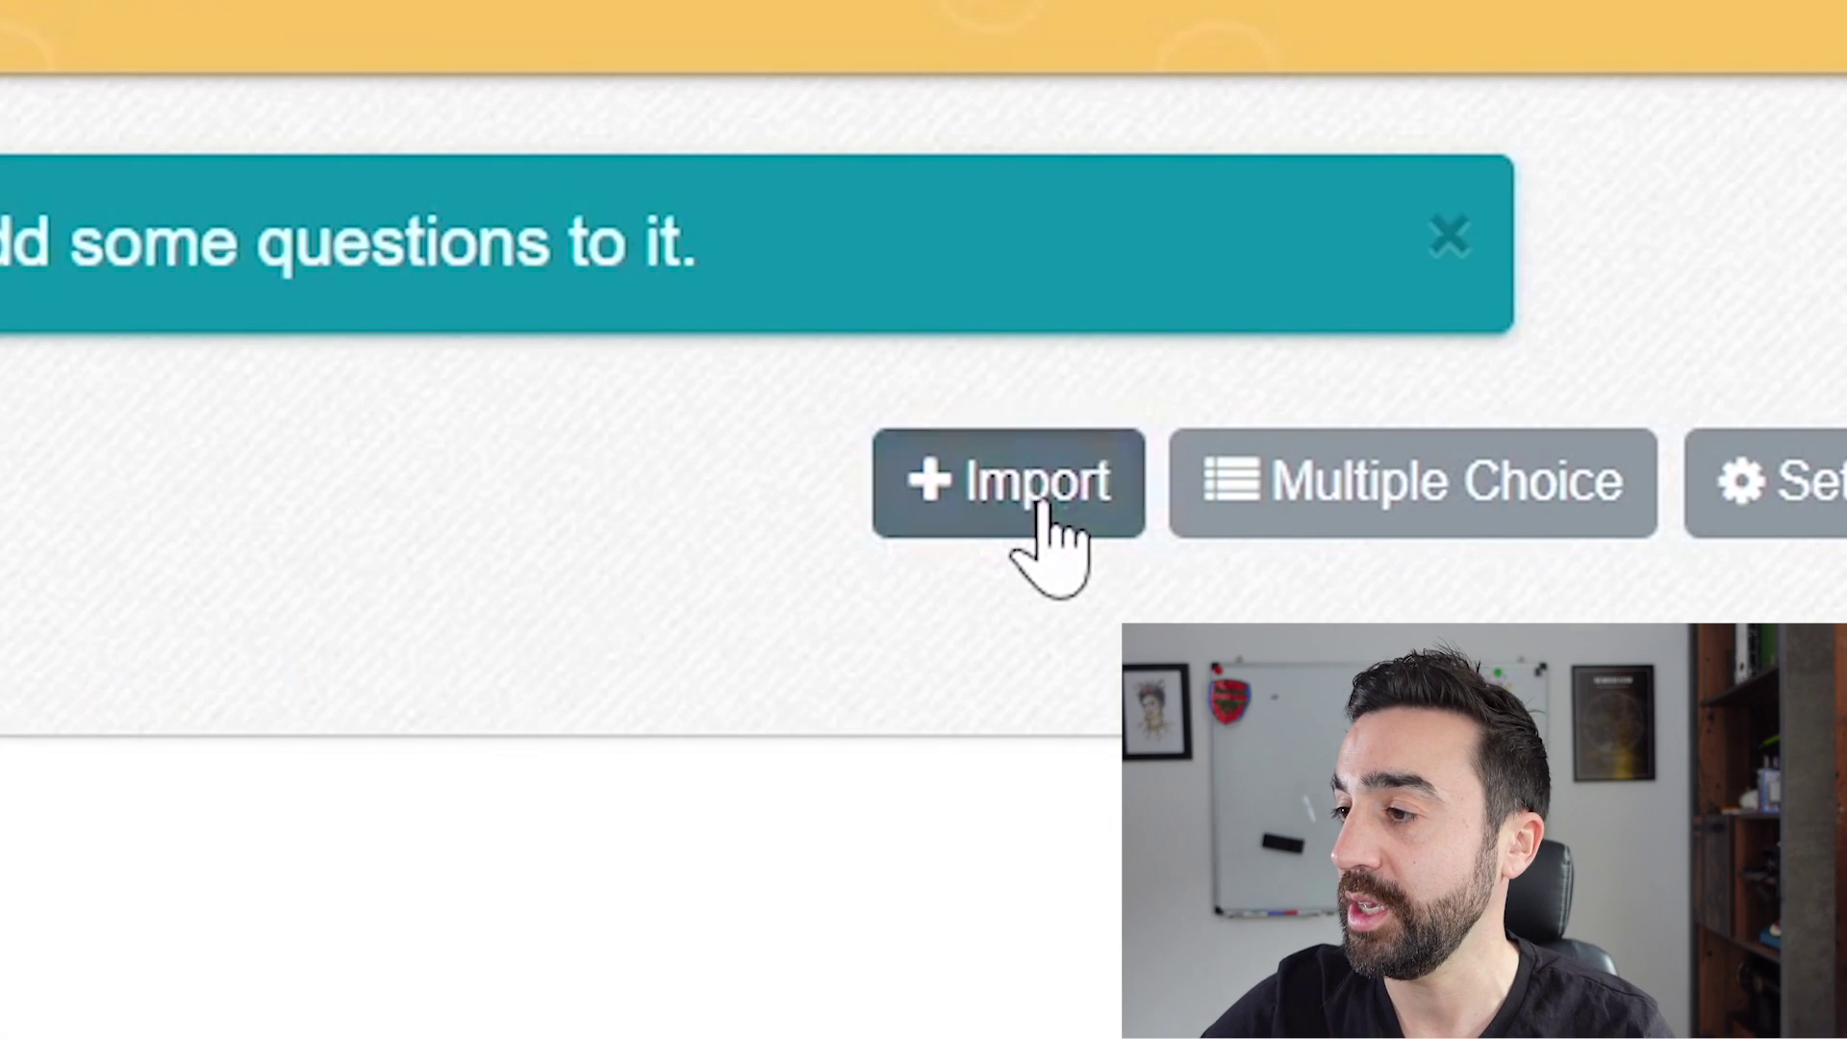
left_click(1043, 505)
right_click(365, 544)
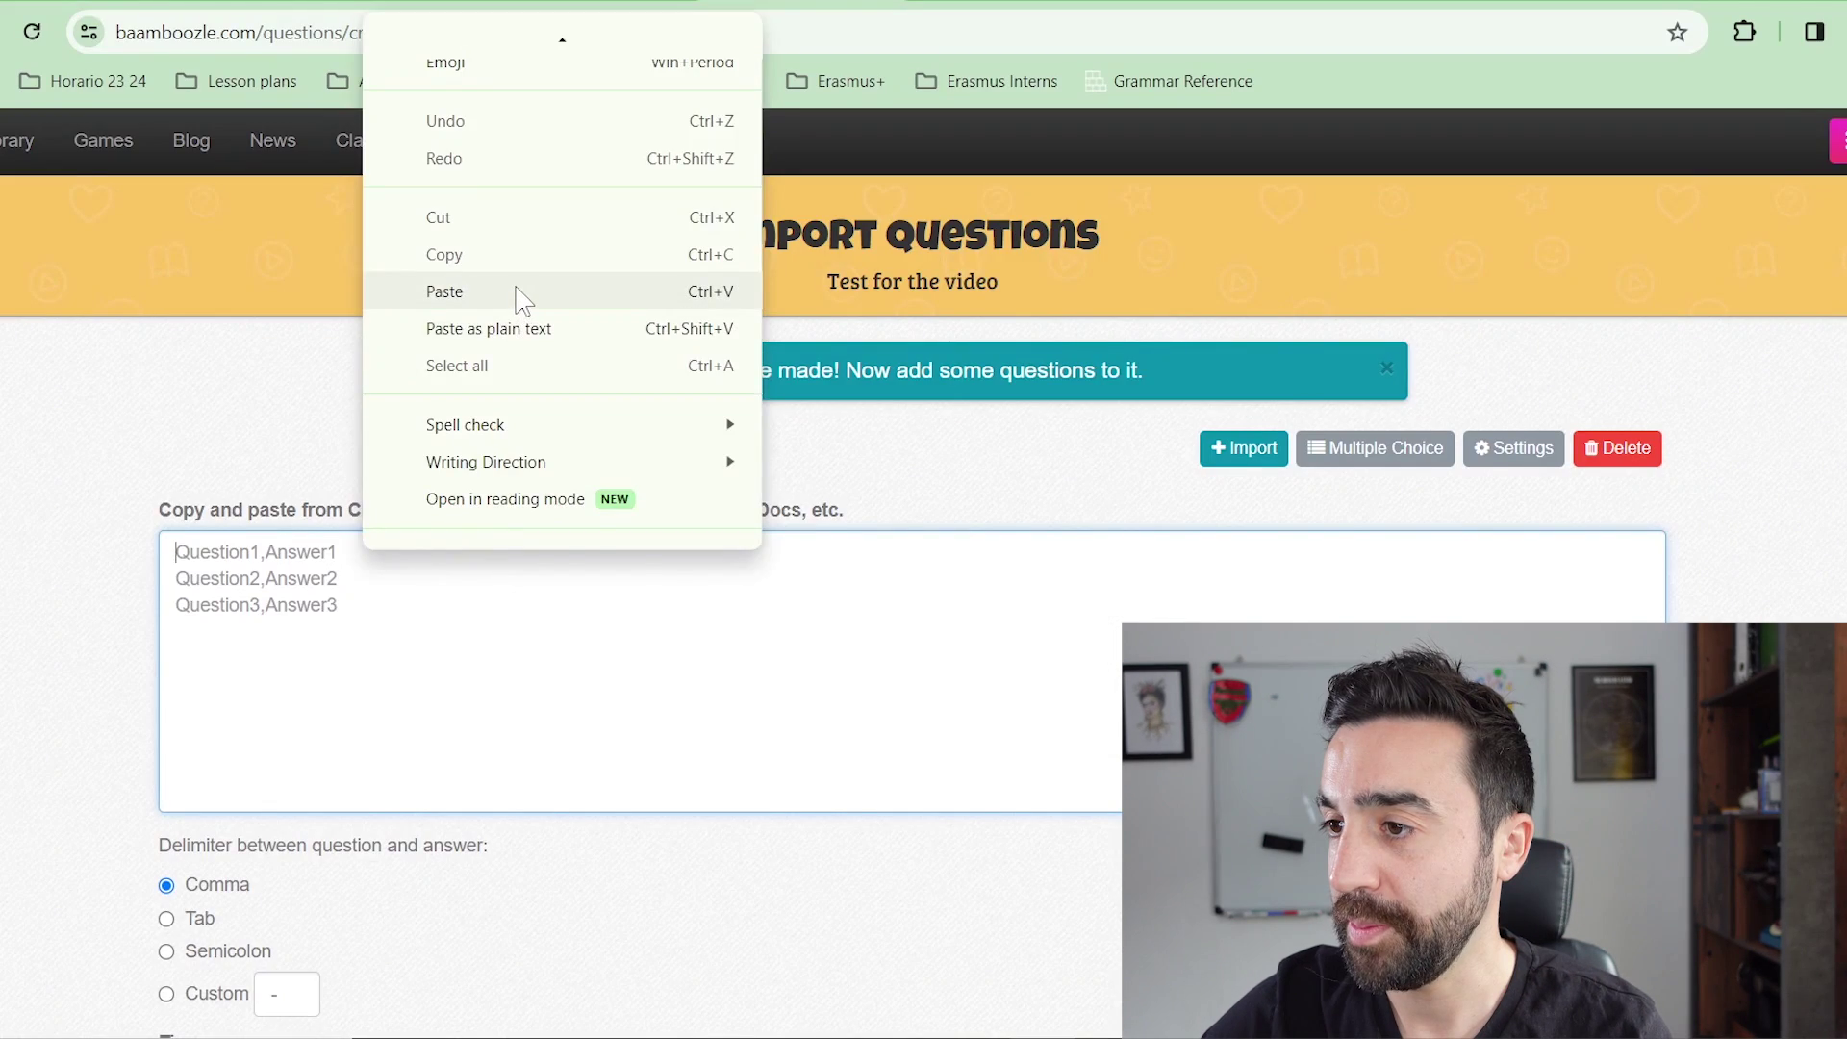
left_click(516, 294)
scroll(562, 620, "up", 3)
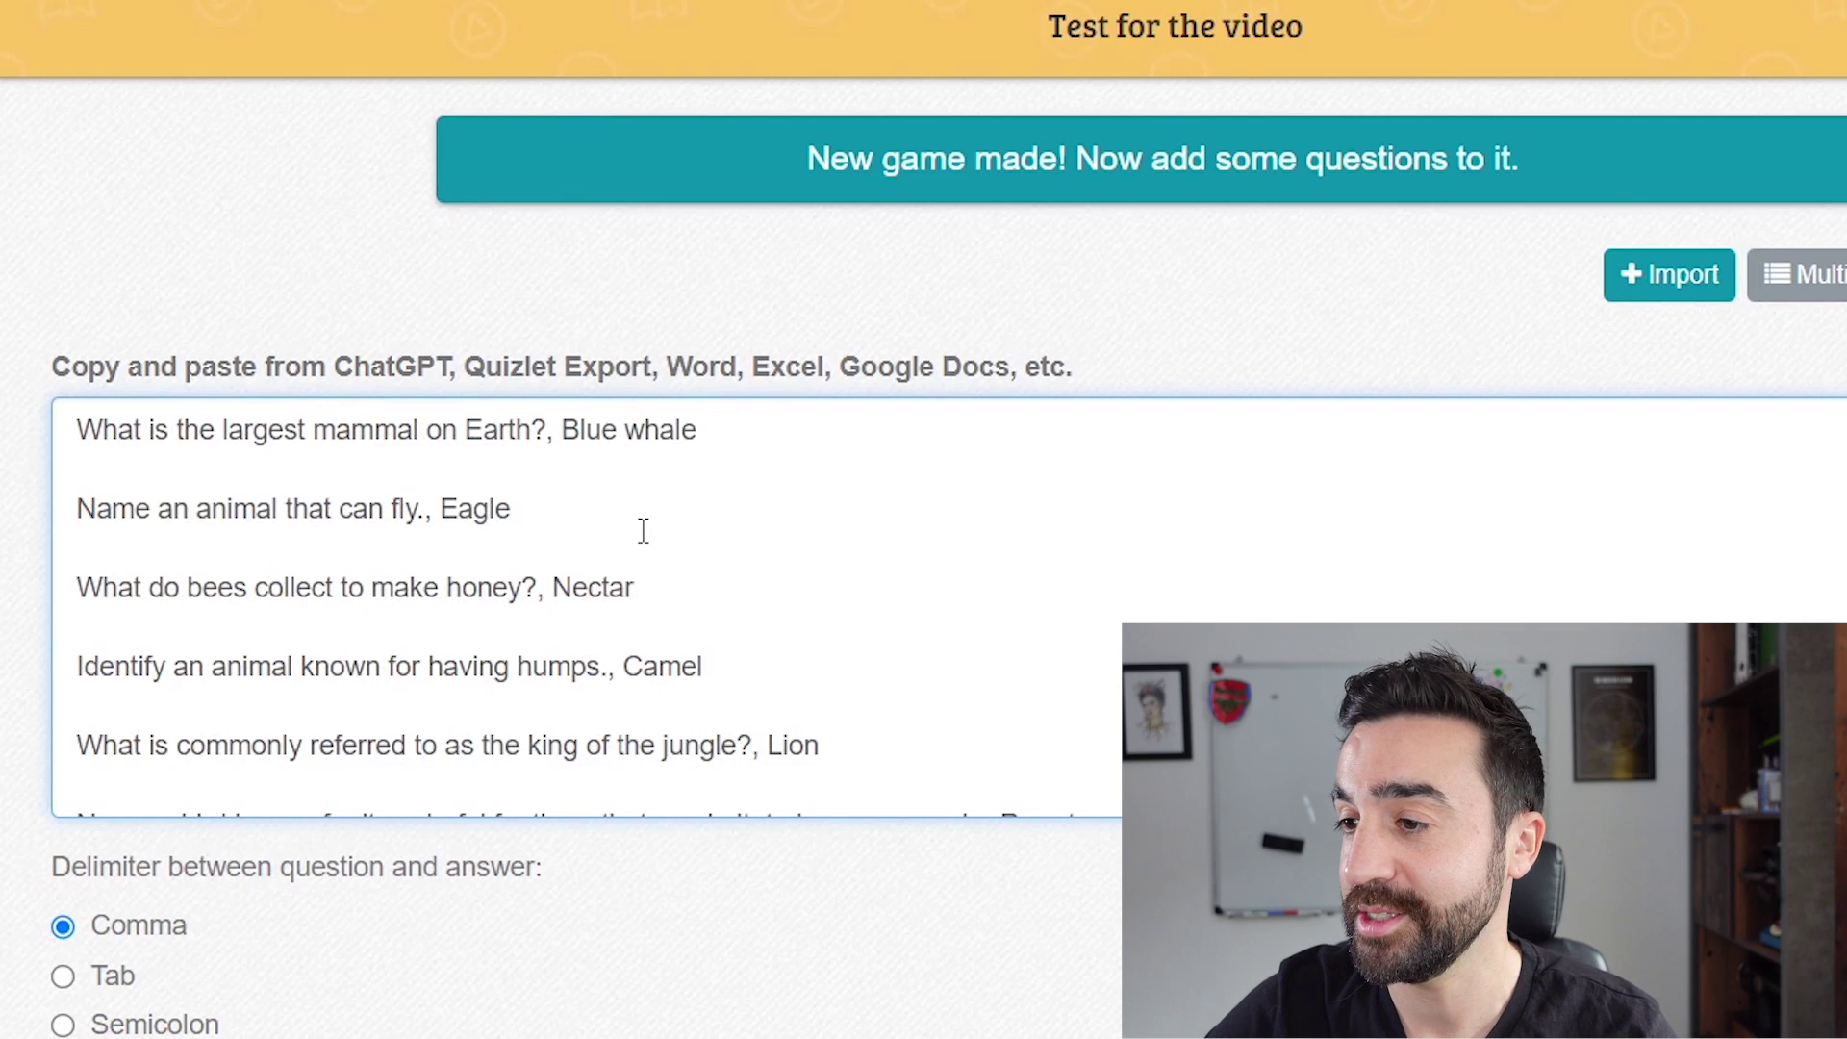
scroll(642, 525, "down", 5)
scroll(619, 515, "down", 3)
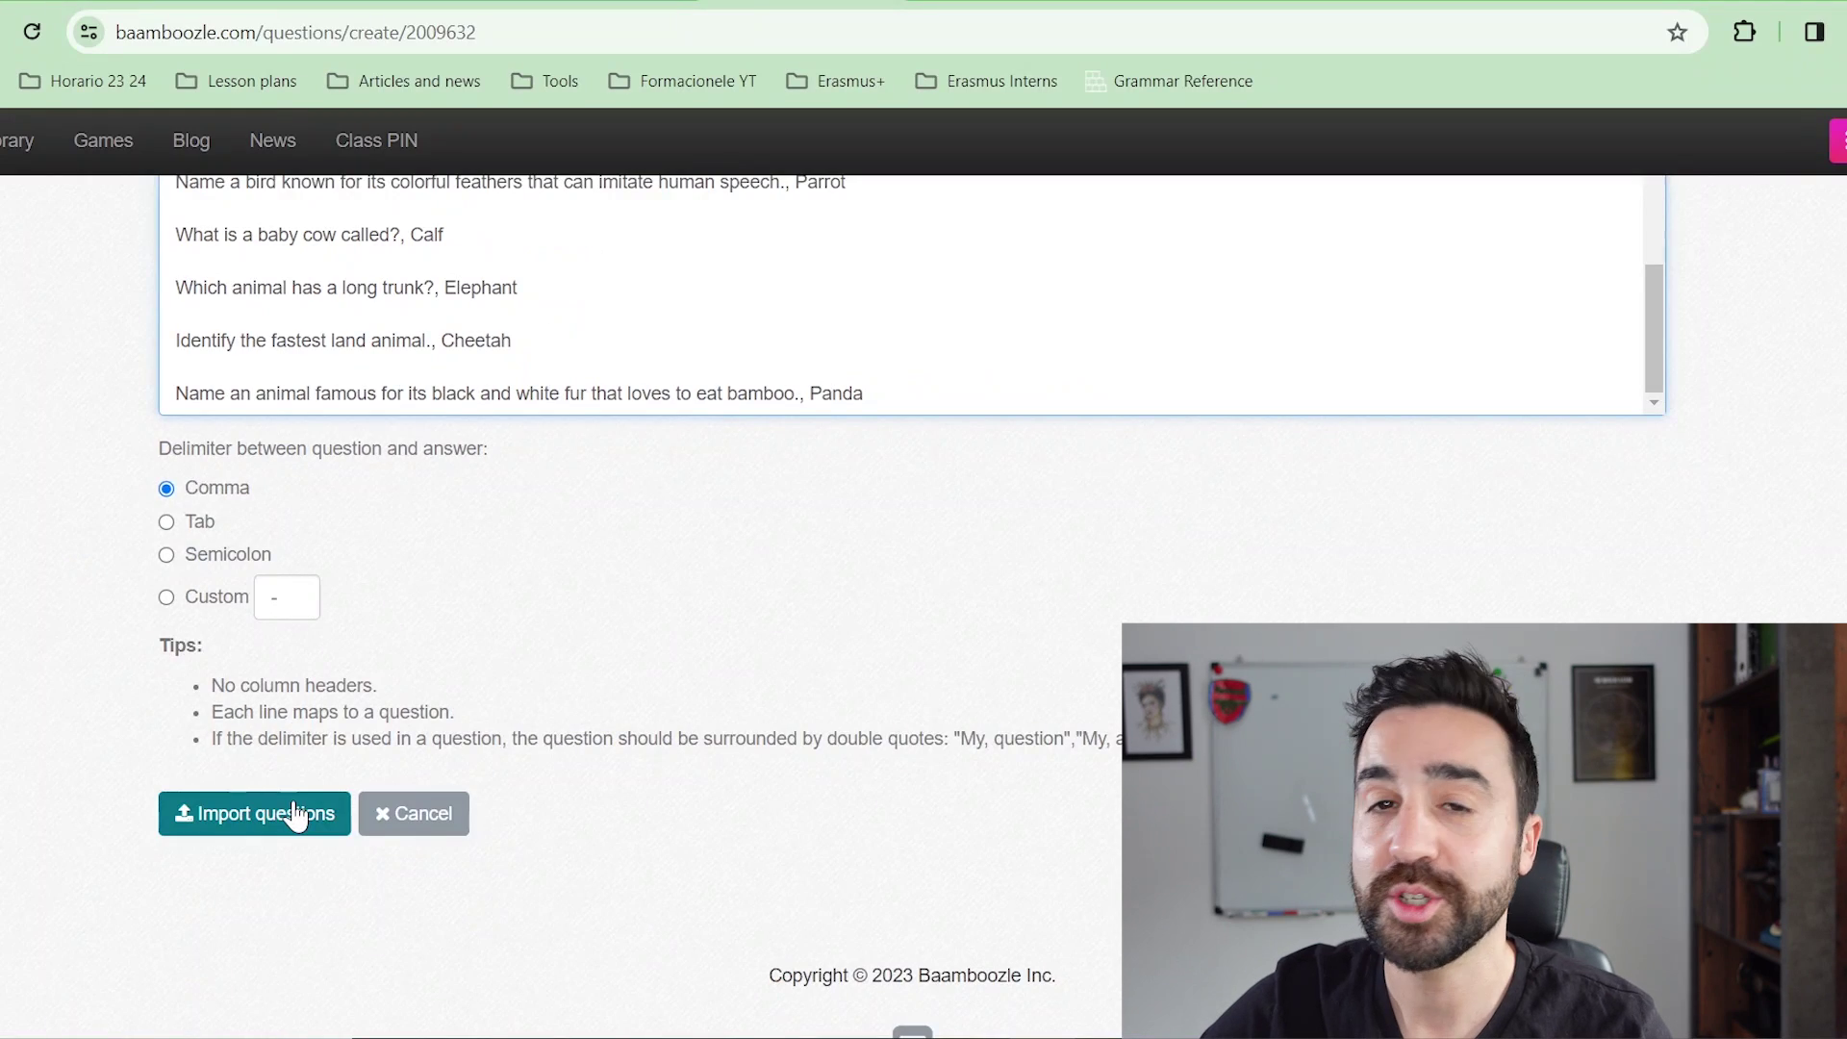
left_click(296, 815)
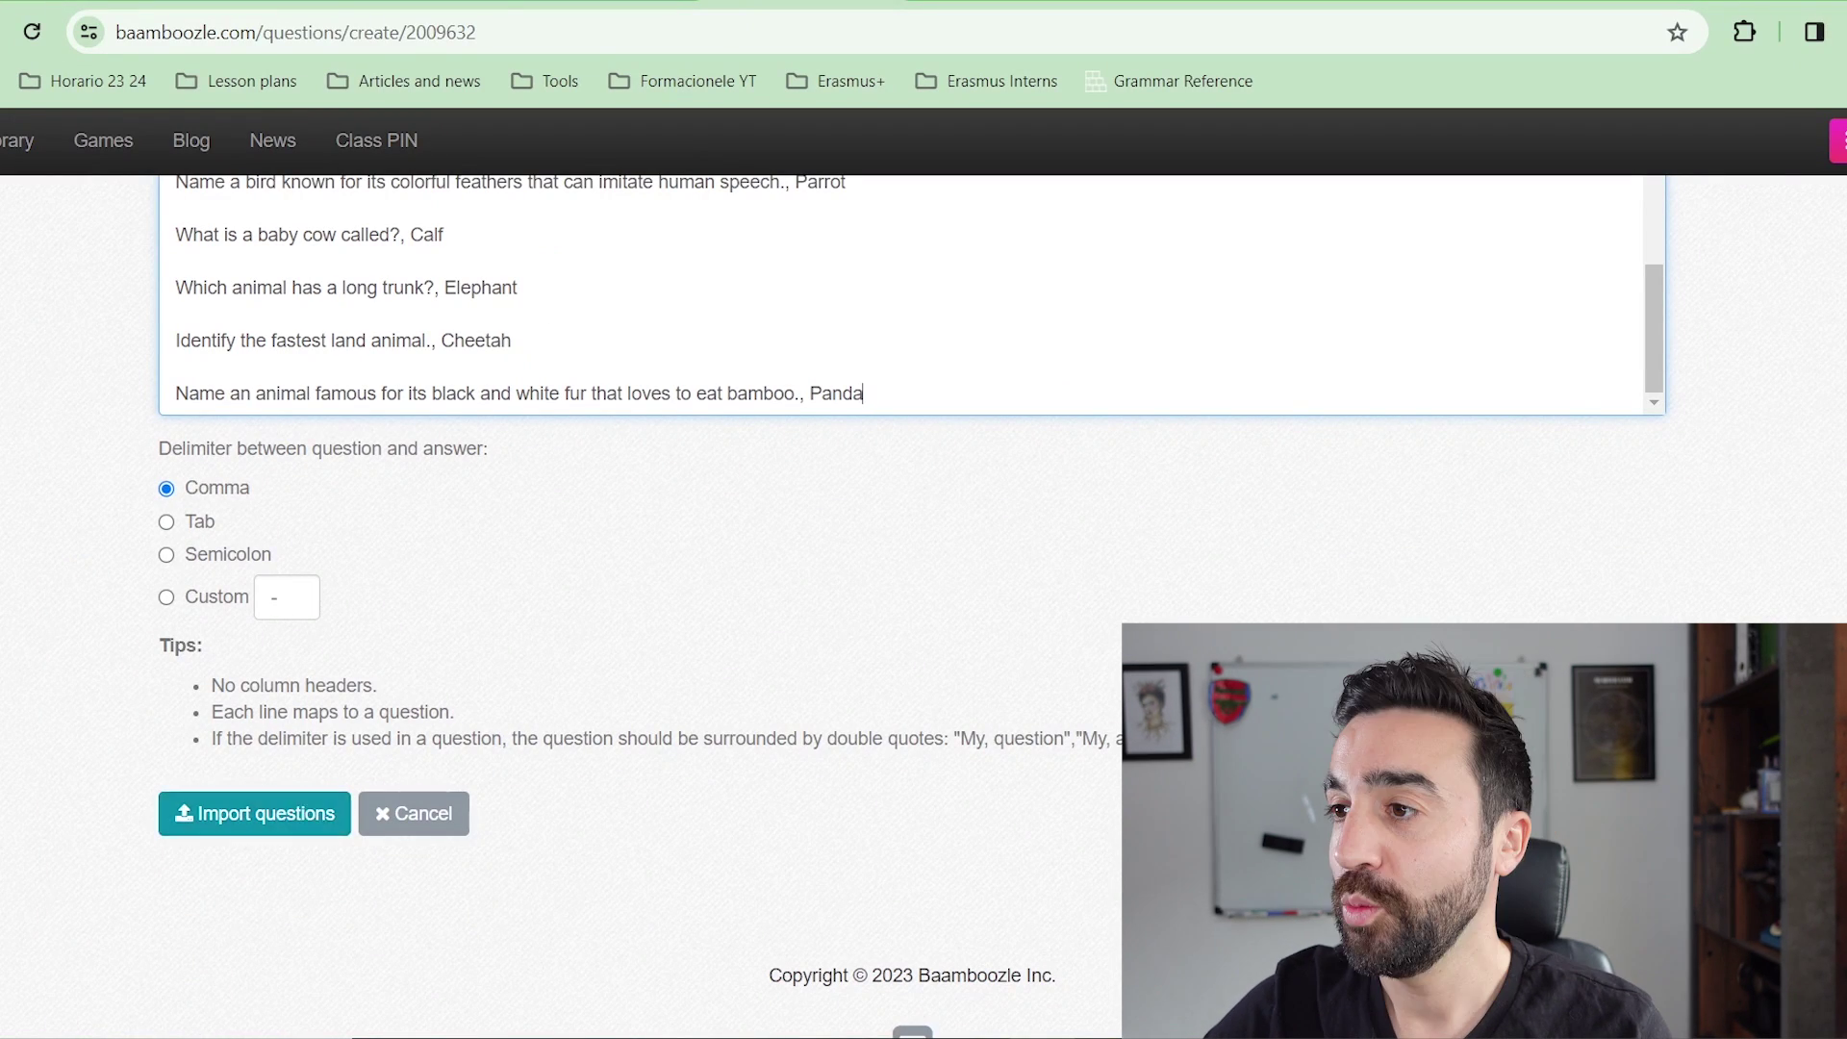
scroll(1155, 542, "up", 2)
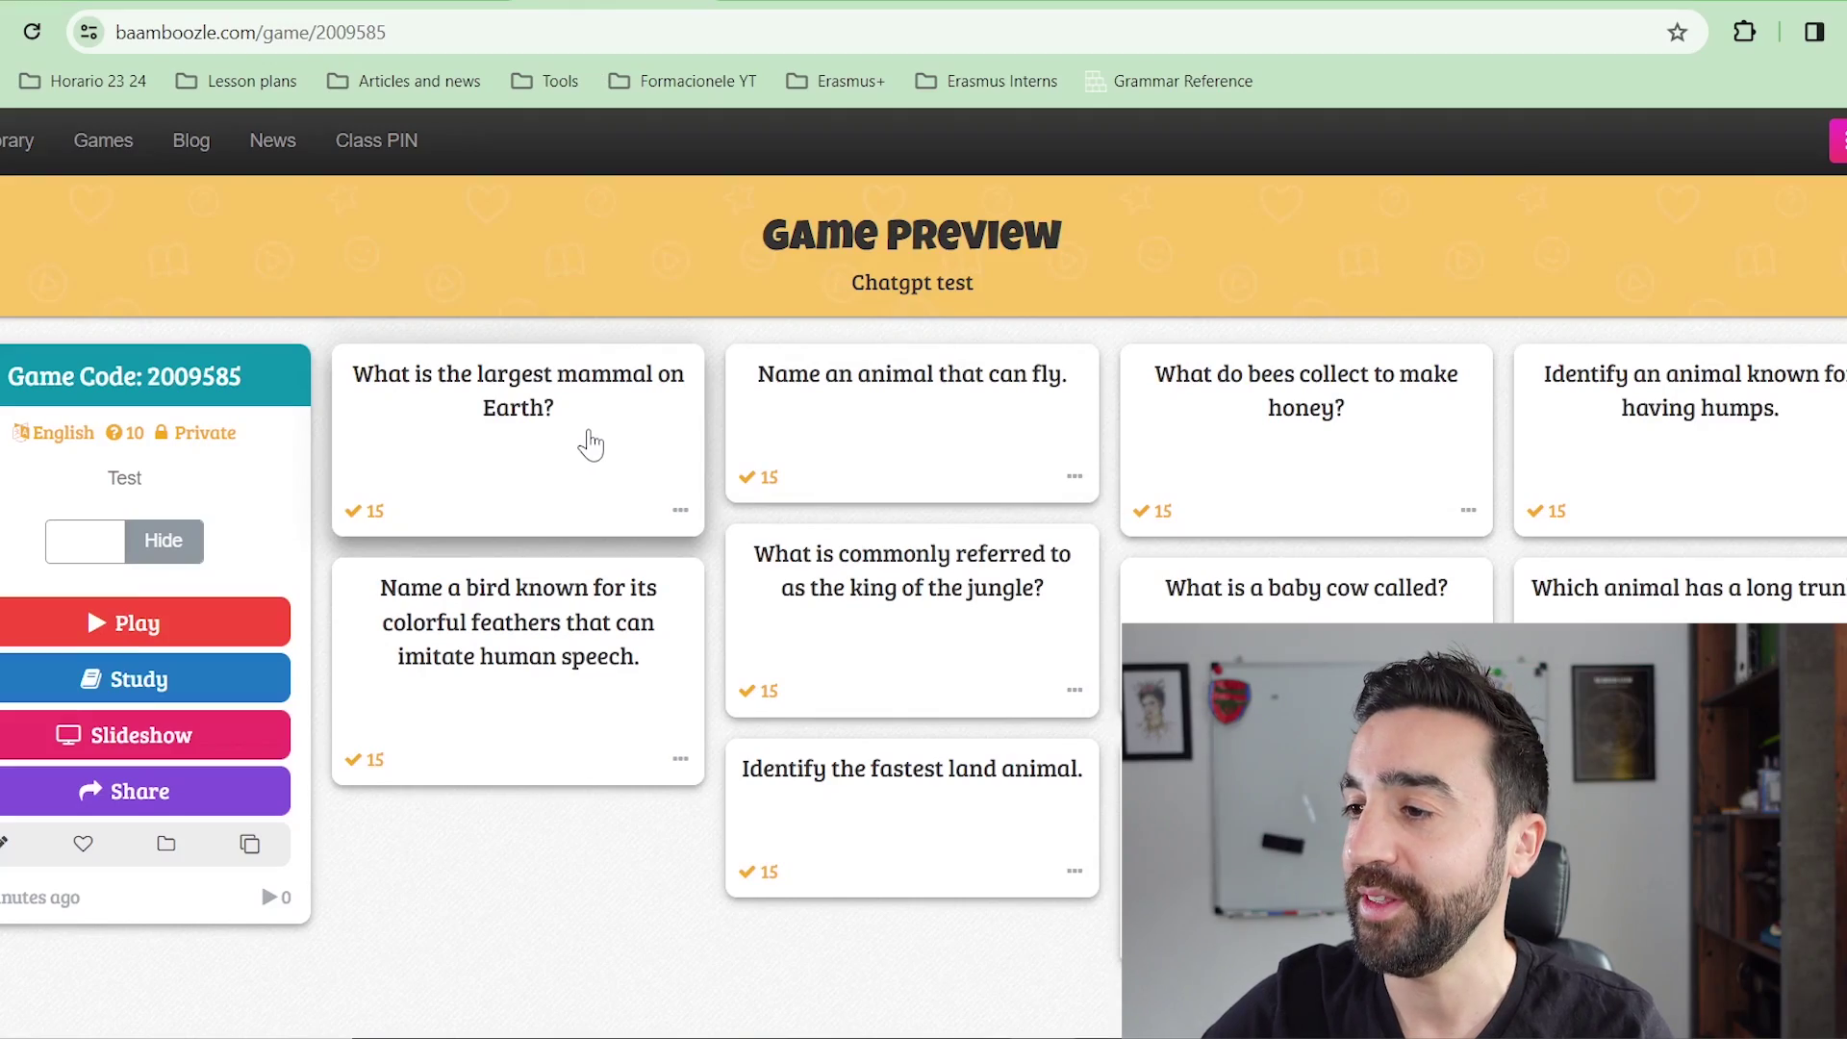
Step: Flip the first four cards to show Blue whale, Eagle, Nectar and Camel
left_click(582, 450)
left_click(912, 442)
left_click(1251, 446)
left_click(1639, 453)
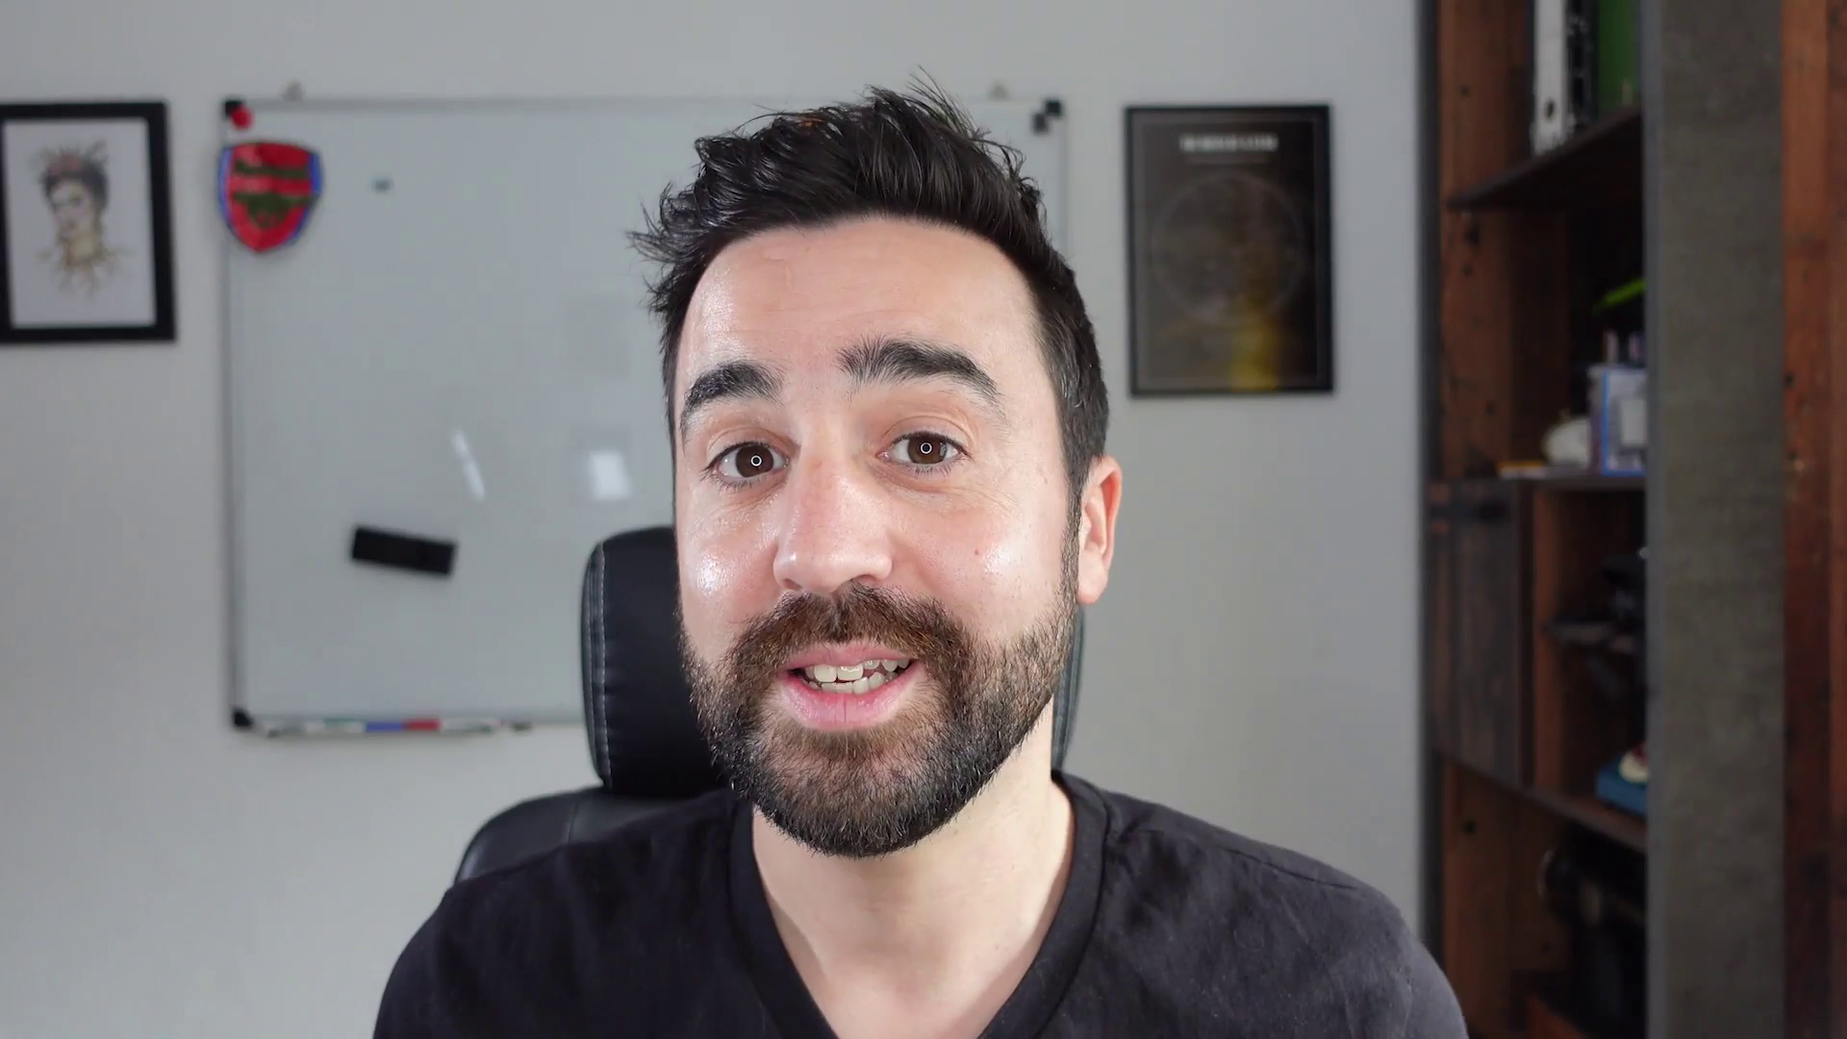